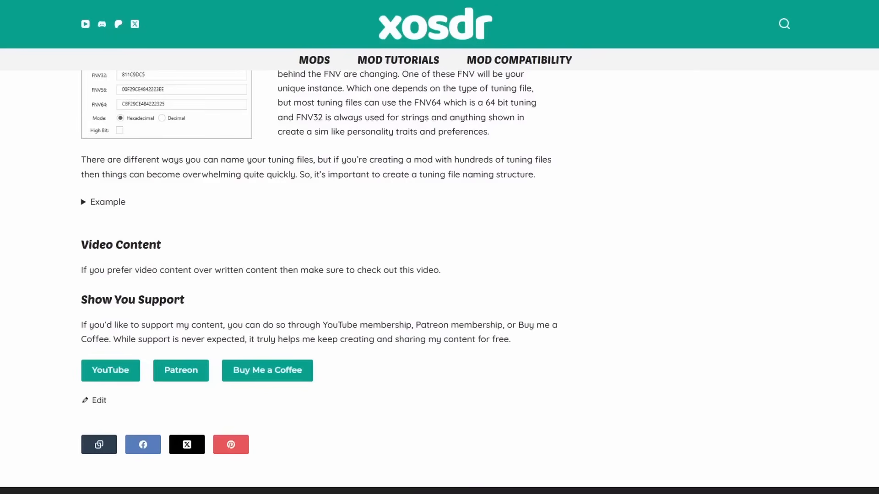
Go to the xosdr site's home page and look over the latest Sims 4 mod tutorials
{"action": "scroll", "coordinate": [865, 316], "scroll_direction": "up", "scroll_amount": 12}
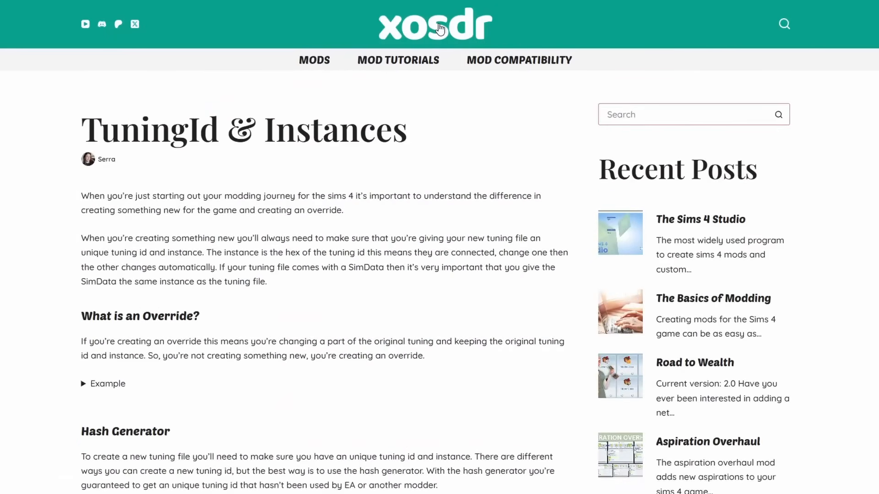
{"action": "left_click", "coordinate": [440, 28]}
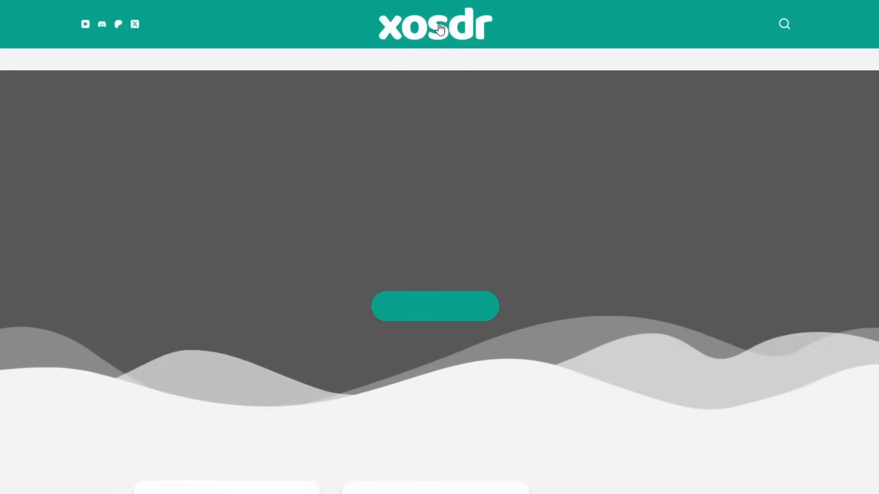
{"action": "scroll", "coordinate": [707, 300], "scroll_direction": "down", "scroll_amount": 4}
{"action": "scroll", "coordinate": [705, 297], "scroll_direction": "down", "scroll_amount": 1}
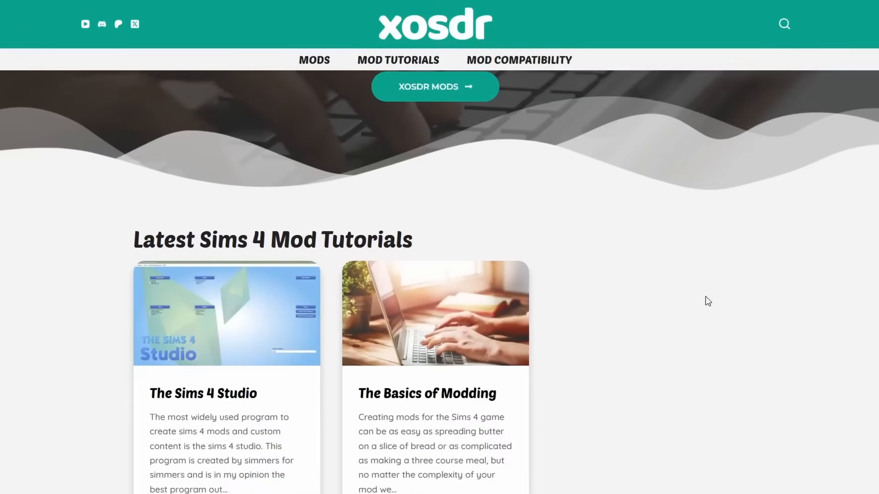
{"action": "scroll", "coordinate": [706, 297], "scroll_direction": "up", "scroll_amount": 5}
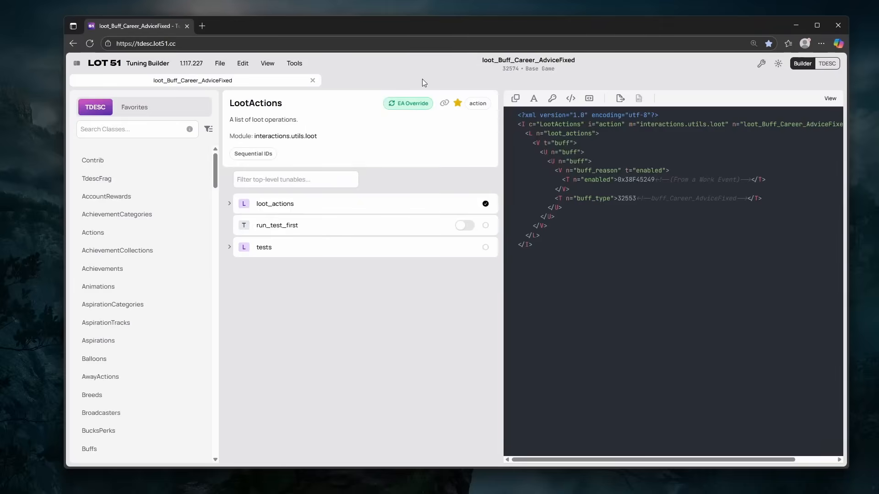
Set the literal payment cost amount in the computer_ScienceBaby_SoloStart interaction to 5000
{"action": "mouse_move", "coordinate": [405, 108]}
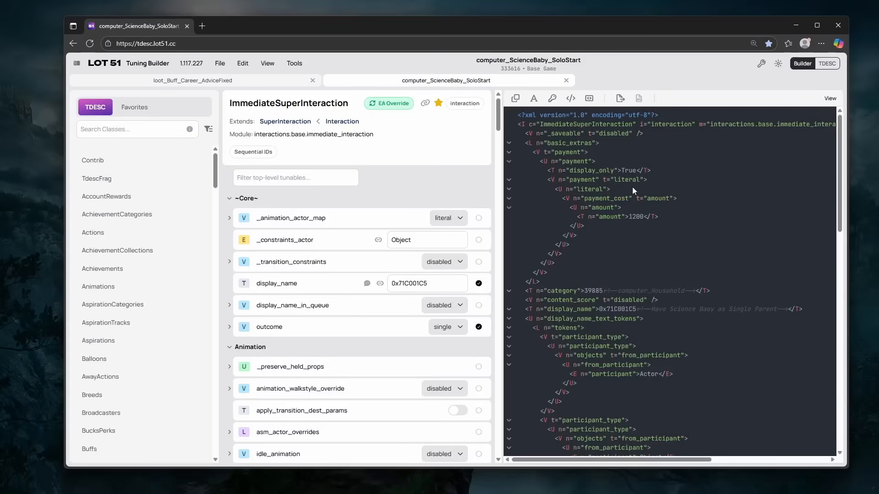
{"action": "mouse_move", "coordinate": [635, 221]}
{"action": "left_click", "coordinate": [633, 215]}
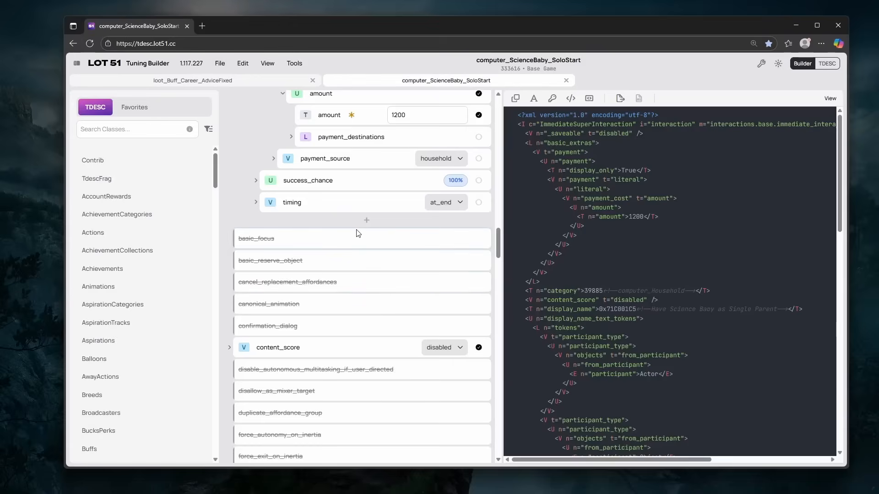
{"action": "scroll", "coordinate": [359, 231], "scroll_direction": "up", "scroll_amount": 4}
{"action": "double_click", "coordinate": [406, 297]}
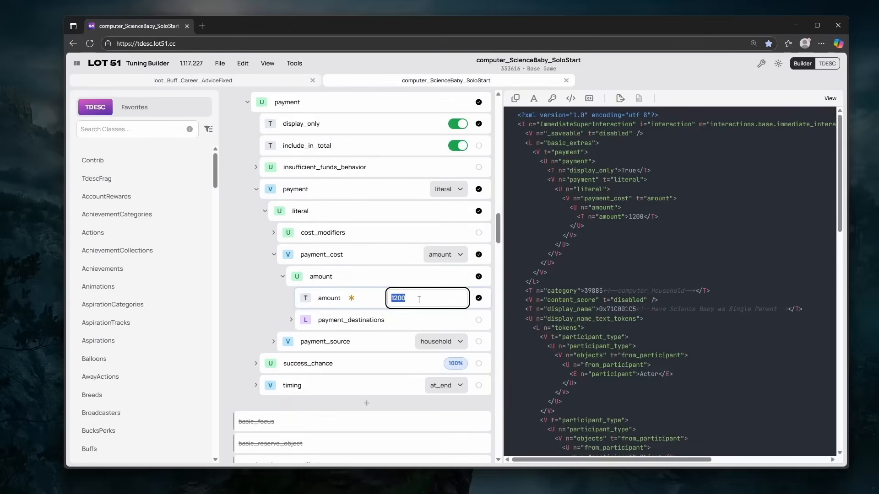
{"action": "type", "text": "5000"}
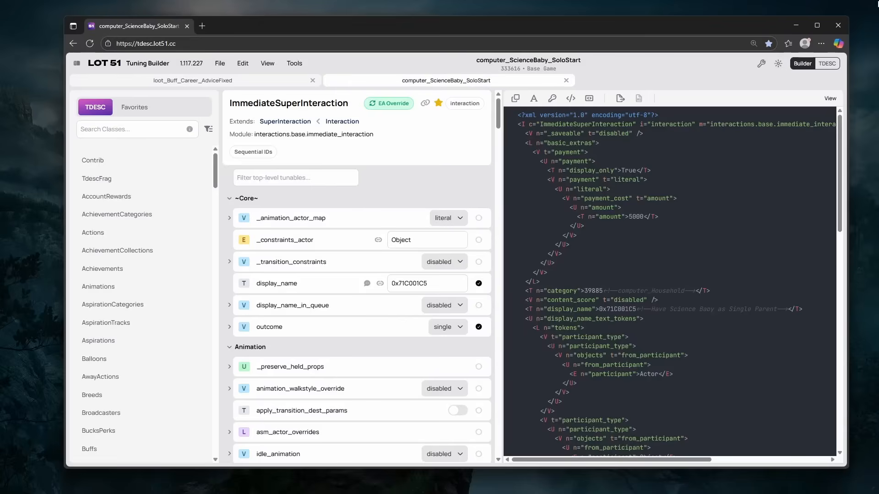
{"action": "double_click", "coordinate": [640, 217]}
Open the document properties and replace the whole instance name with the creator prefix "xosdr:"
{"action": "left_click", "coordinate": [670, 77]}
{"action": "left_click", "coordinate": [762, 66]}
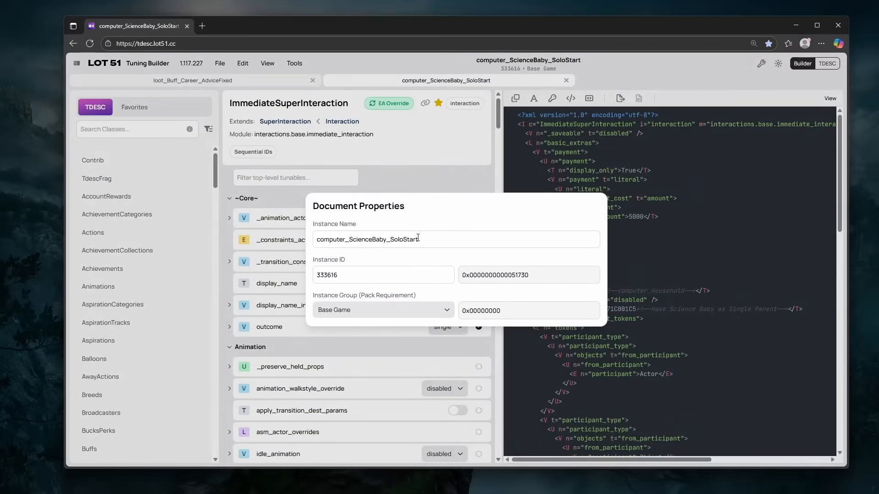
{"action": "left_click", "coordinate": [429, 248]}
{"action": "left_click_drag", "start_coordinate": [422, 241], "coordinate": [315, 241]}
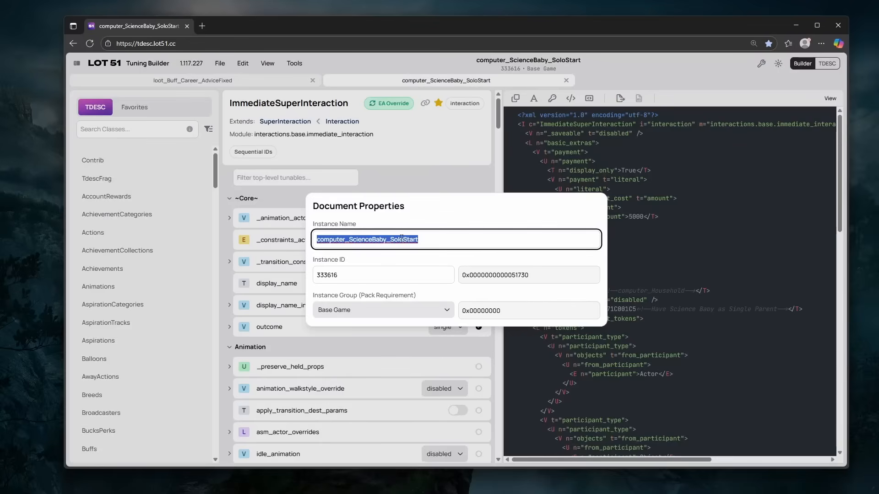
{"action": "type", "text": "xosdr"}
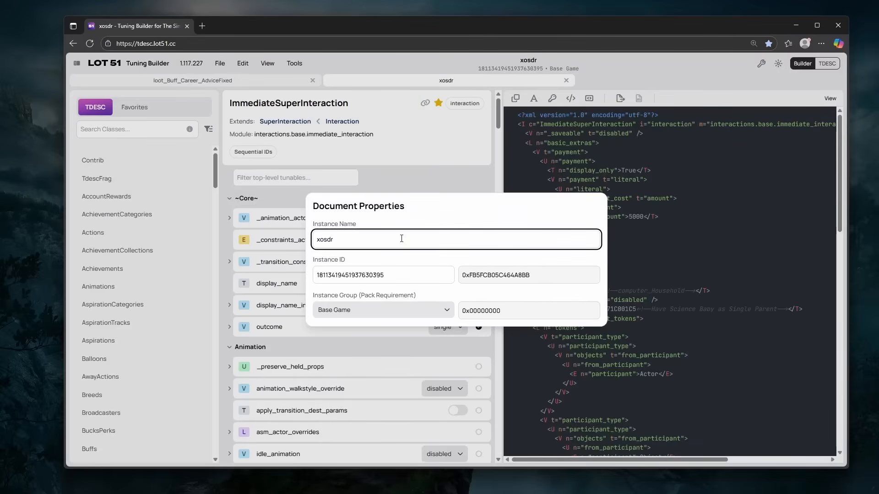
{"action": "type", "text": ":"}
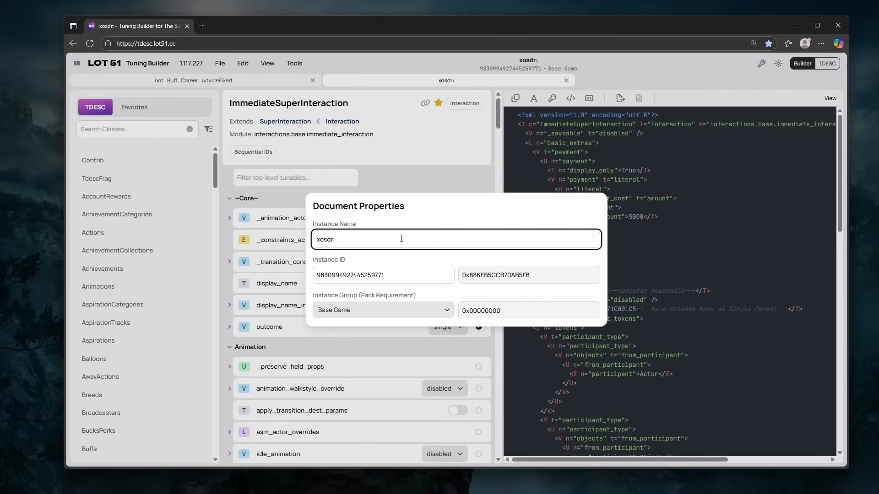
{"action": "key", "text": "BackSpace"}
{"action": "type", "text": "_"}
{"action": "key", "text": "BackSpace"}
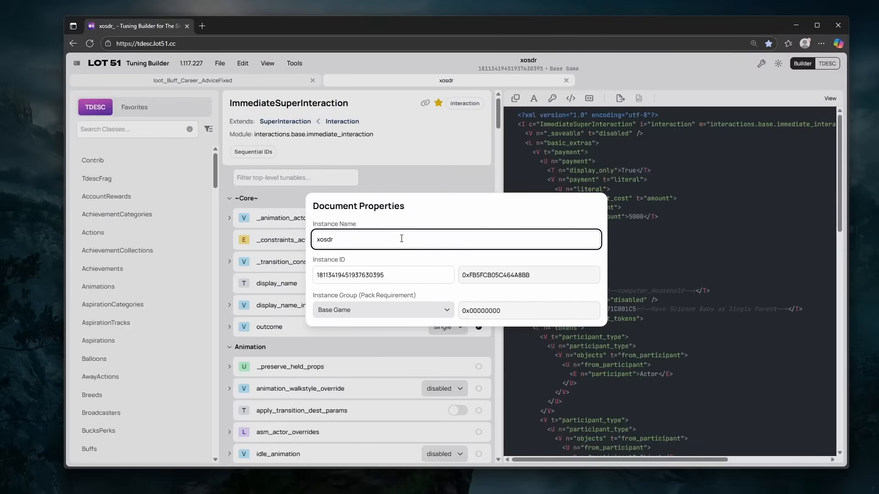
{"action": "type", "text": ":"}
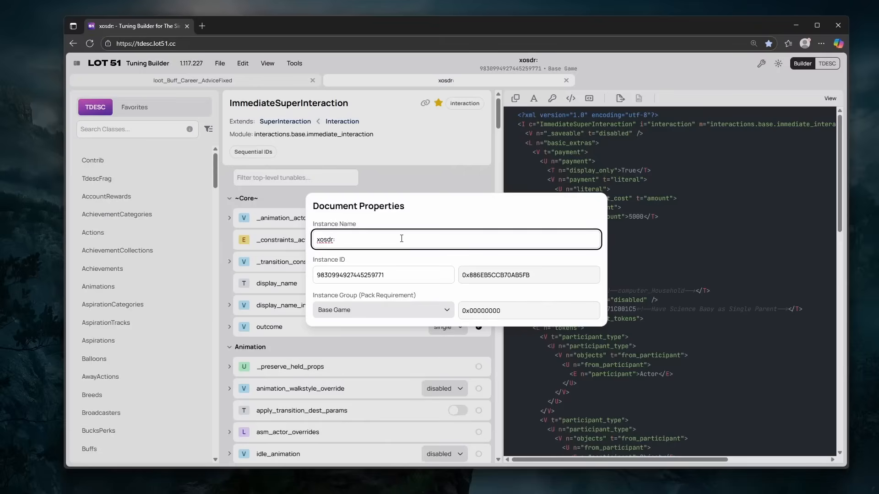
Add "modname" after the creator prefix in the instance name
{"action": "type", "text": "mod"}
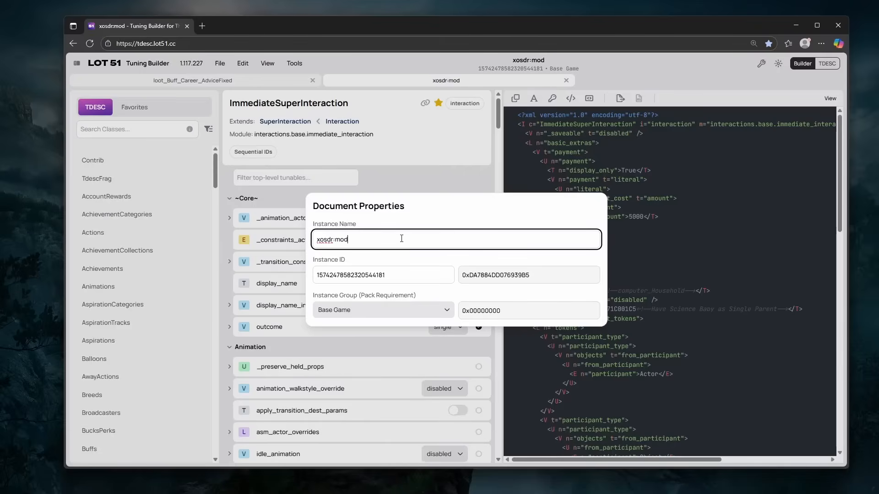
{"action": "type", "text": "mame"}
{"action": "key", "text": "BackSpace"}
{"action": "key", "text": "BackSpace"}
{"action": "key", "text": "BackSpace"}
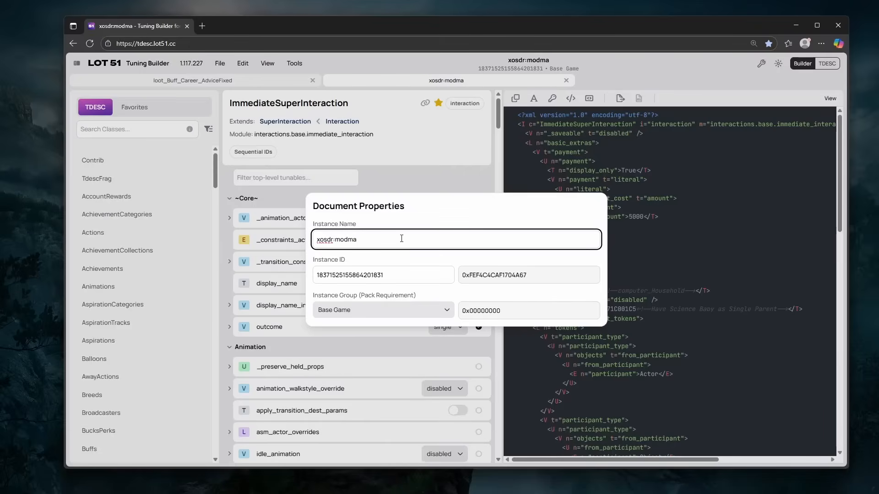
{"action": "key", "text": "BackSpace"}
{"action": "type", "text": "mane"}
{"action": "key", "text": "BackSpace"}
{"action": "key", "text": "BackSpace"}
{"action": "key", "text": "BackSpace"}
{"action": "key", "text": "BackSpace"}
{"action": "type", "text": "name"}
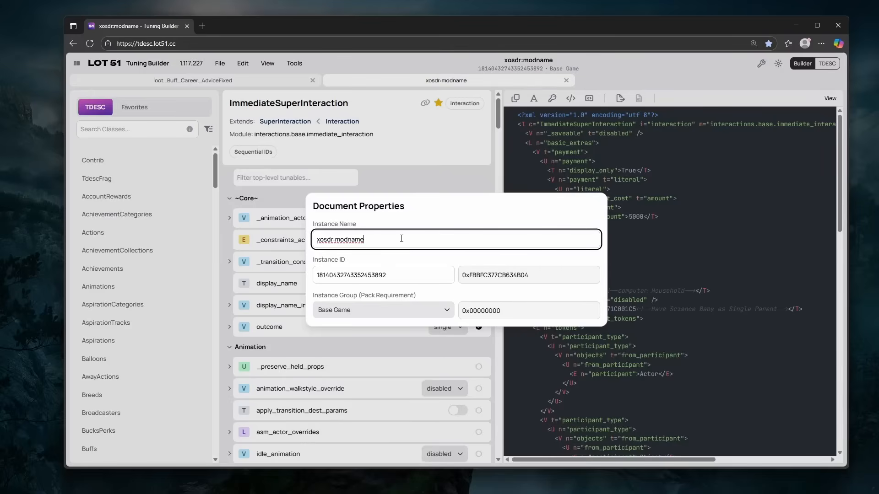
Complete the instance name as "xosdr:modname_sciencebaby"
{"action": "type", "text": "_"}
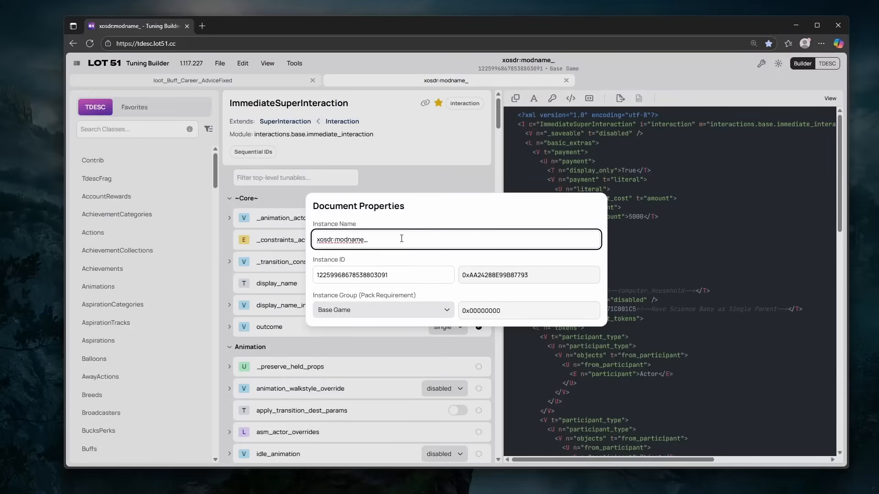
{"action": "type", "text": "science"}
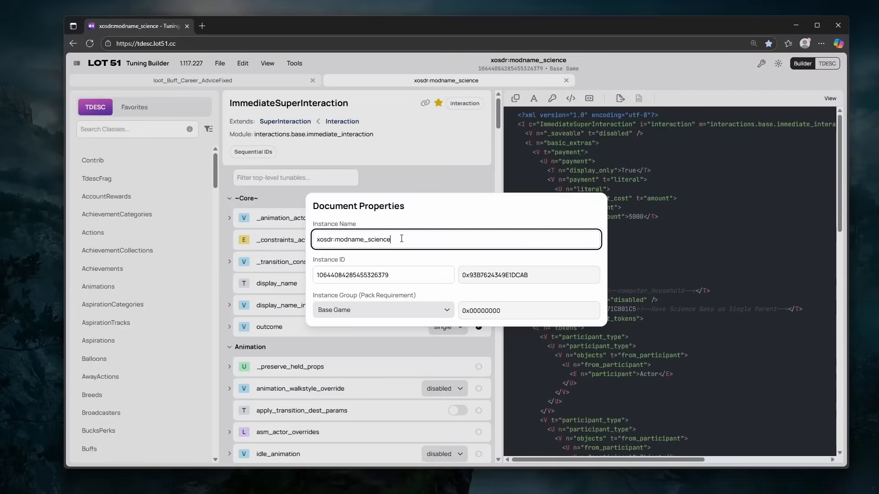
{"action": "type", "text": "baby"}
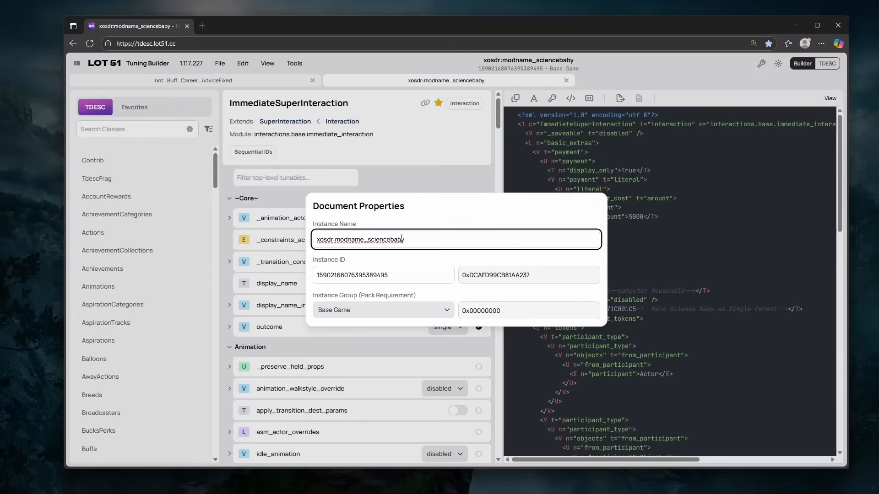
{"action": "key", "text": "BackSpace"}
{"action": "key", "text": "BackSpace"}
{"action": "key", "text": "BackSpace"}
{"action": "key", "text": "BackSpace"}
{"action": "key", "text": "BackSpace"}
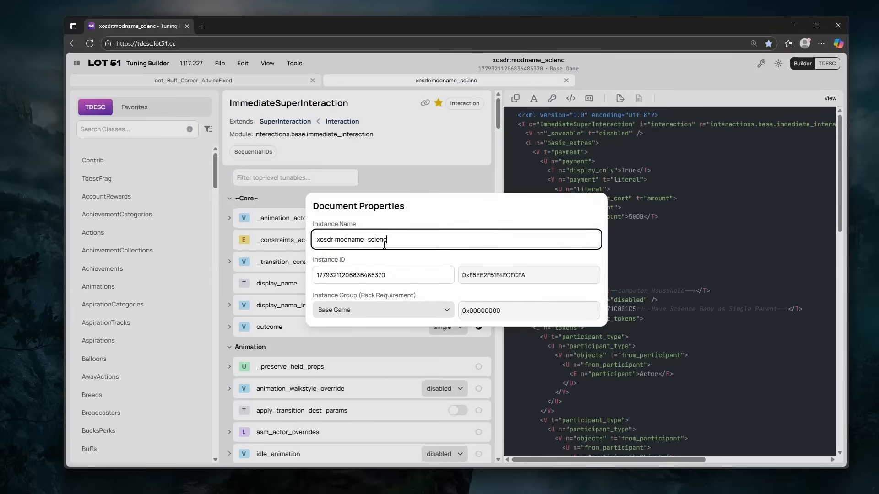
{"action": "type", "text": "ience"}
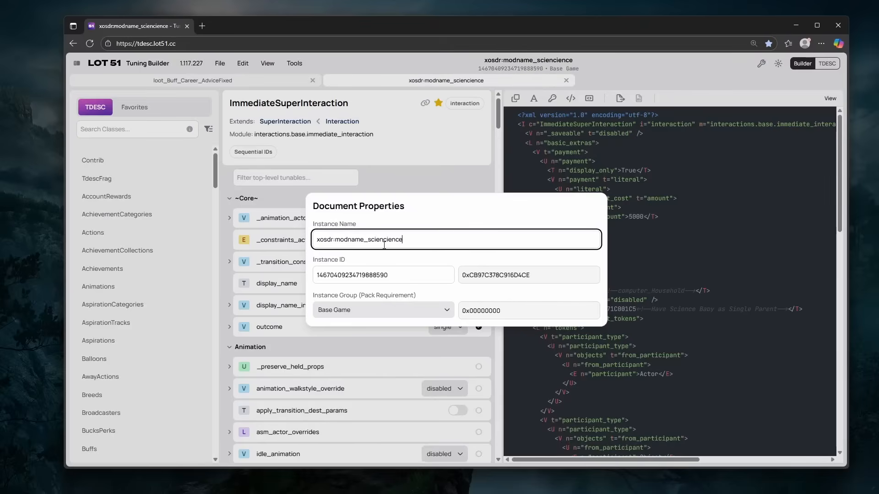
{"action": "key", "text": "BackSpace"}
{"action": "key", "text": "BackSpace"}
{"action": "key", "text": "BackSpace"}
{"action": "key", "text": "BackSpace"}
{"action": "key", "text": "BackSpace"}
{"action": "type", "text": "e"}
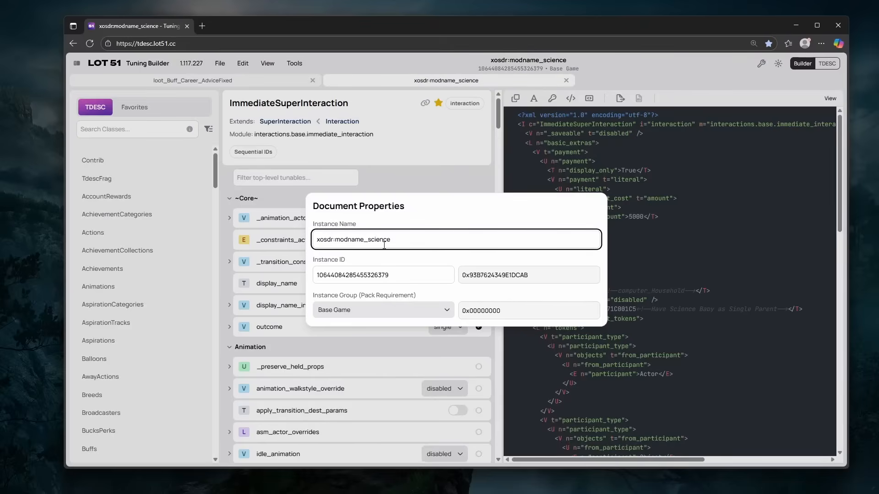
{"action": "type", "text": "baby"}
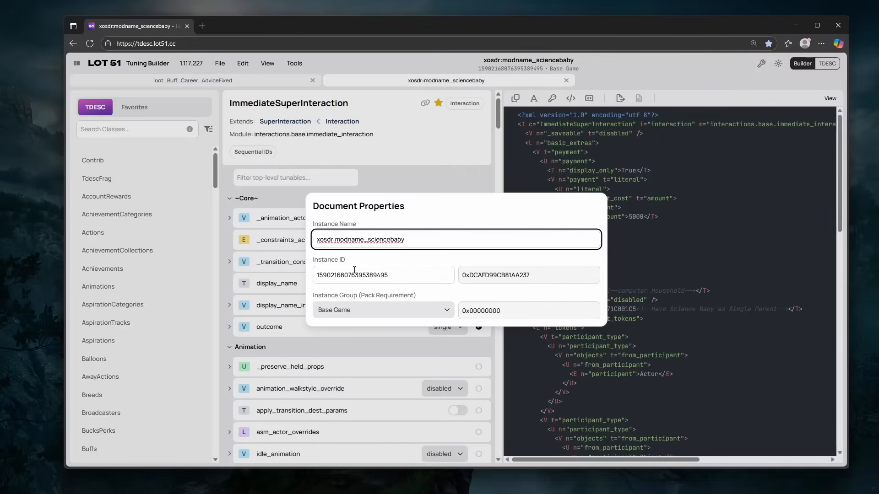
Examine the document's generated instance ID in both its decimal and hexadecimal forms
{"action": "left_click_drag", "start_coordinate": [389, 275], "coordinate": [284, 283]}
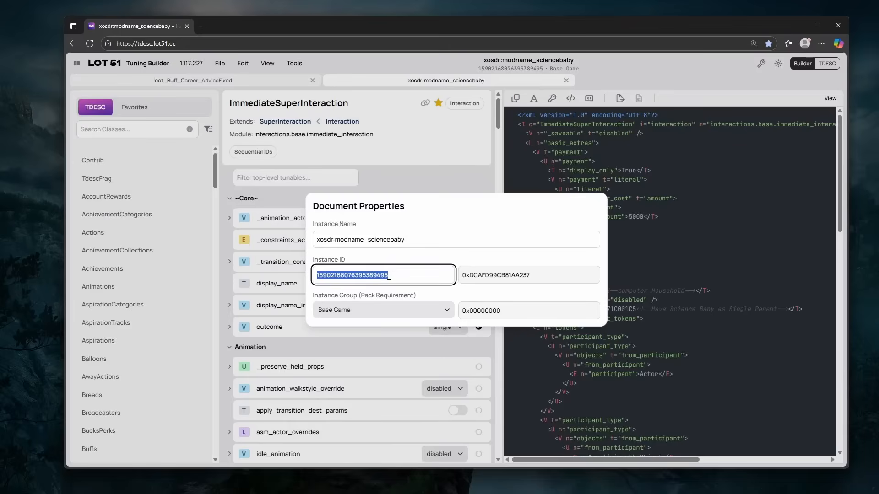
{"action": "left_click", "coordinate": [405, 276]}
{"action": "left_click_drag", "start_coordinate": [404, 277], "coordinate": [303, 274]}
{"action": "double_click", "coordinate": [466, 275]}
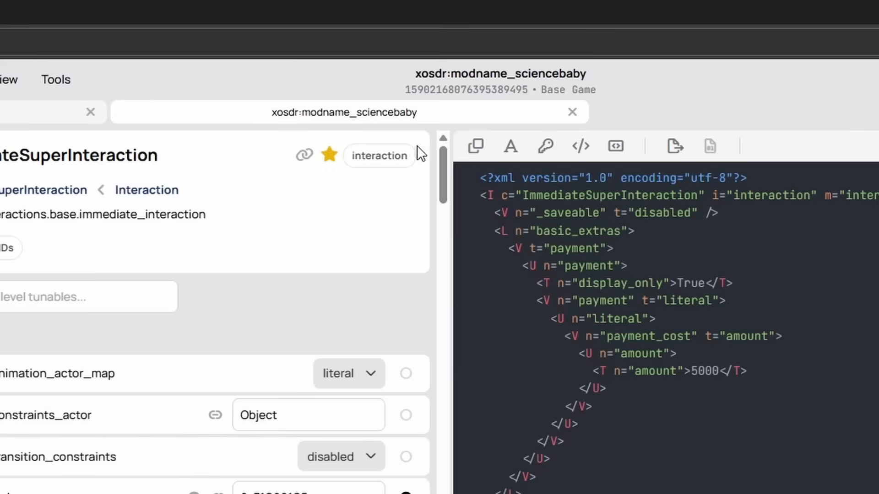
Close the document properties and check the instance name and tuning ID in the document header
{"action": "left_click", "coordinate": [405, 80]}
{"action": "mouse_move", "coordinate": [266, 108]}
{"action": "left_mouse_down"}
{"action": "mouse_move", "coordinate": [318, 107]}
{"action": "mouse_move", "coordinate": [274, 111]}
{"action": "left_mouse_up"}
{"action": "left_click", "coordinate": [403, 72]}
{"action": "key", "text": "ctrl+a"}
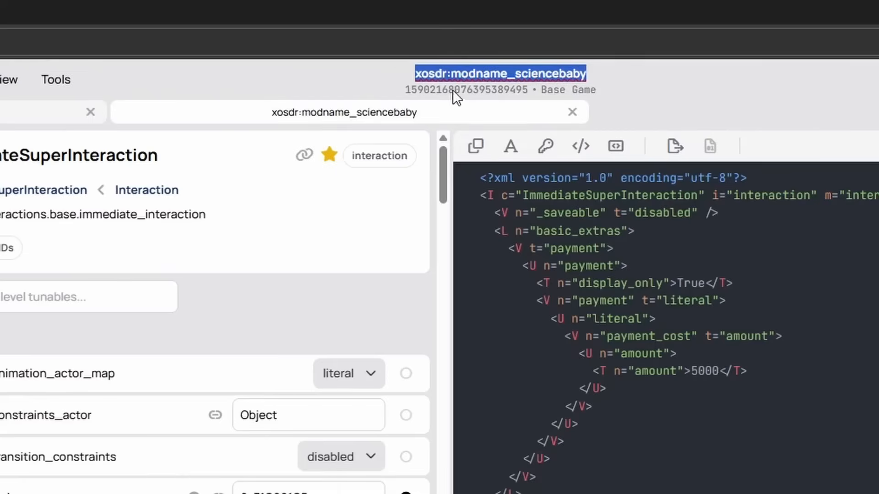
{"action": "left_click_drag", "start_coordinate": [403, 89], "coordinate": [527, 84]}
Switch to Sims 4 Studio, open the computer_ScienceBaby_SoloStart interaction tuning and review its XML
{"action": "key", "text": "alt+Tab"}
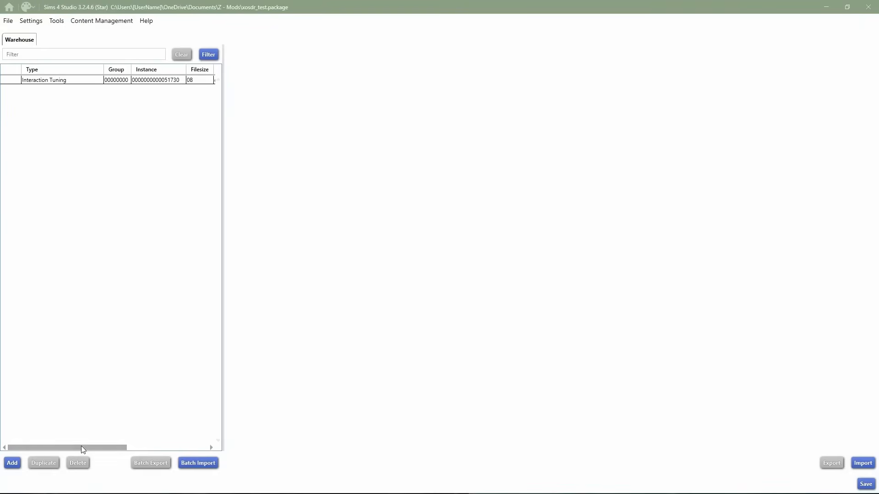
{"action": "left_click_drag", "start_coordinate": [82, 447], "coordinate": [177, 440]}
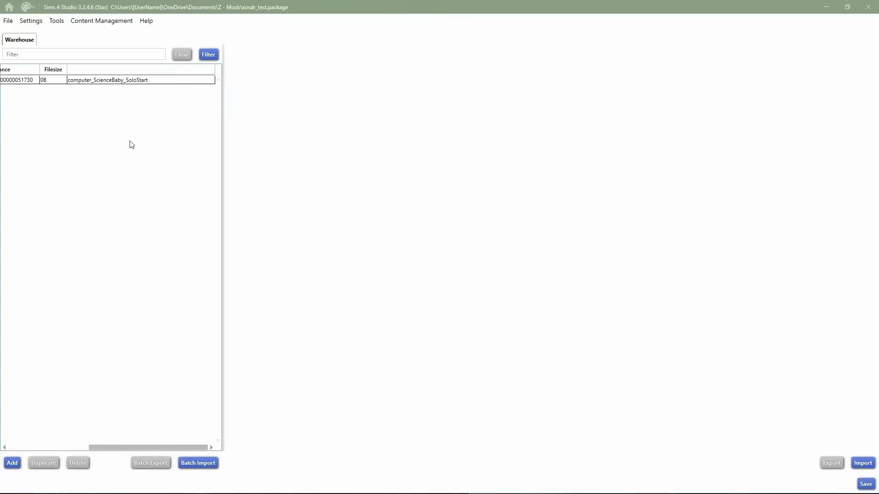
{"action": "left_click", "coordinate": [109, 81]}
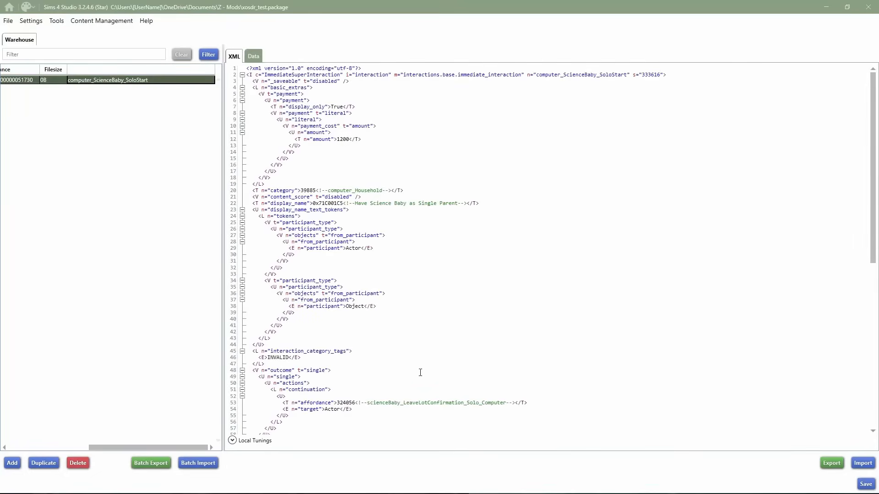
{"action": "scroll", "coordinate": [815, 134], "scroll_direction": "down", "scroll_amount": 17}
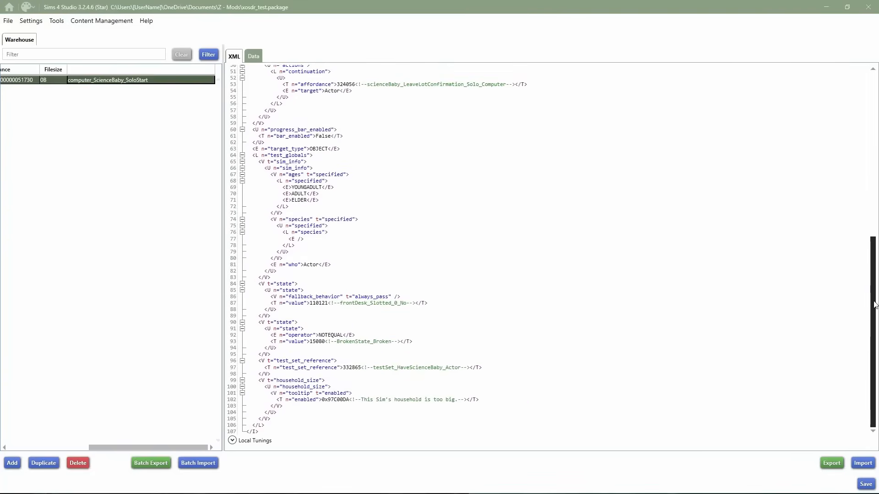
{"action": "scroll", "coordinate": [833, 67], "scroll_direction": "up", "scroll_amount": 17}
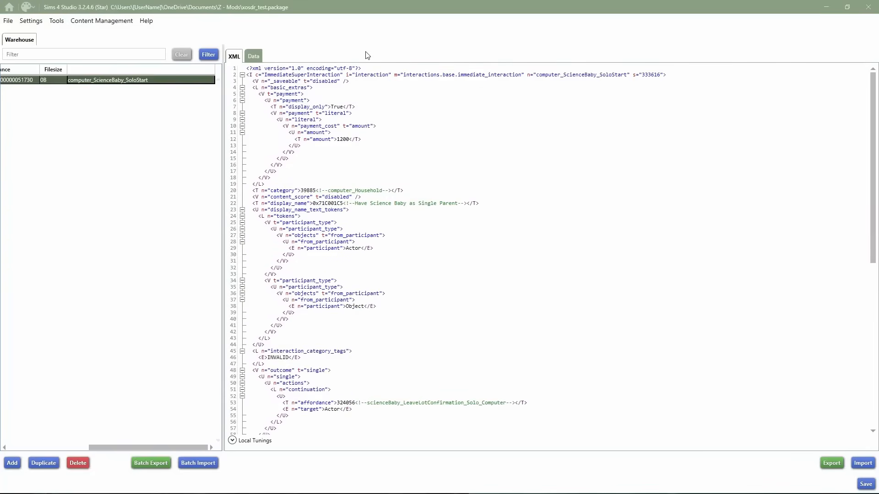
Show the interaction tuning's data fields and examine its Instance and TuningId values
{"action": "left_click", "coordinate": [255, 55]}
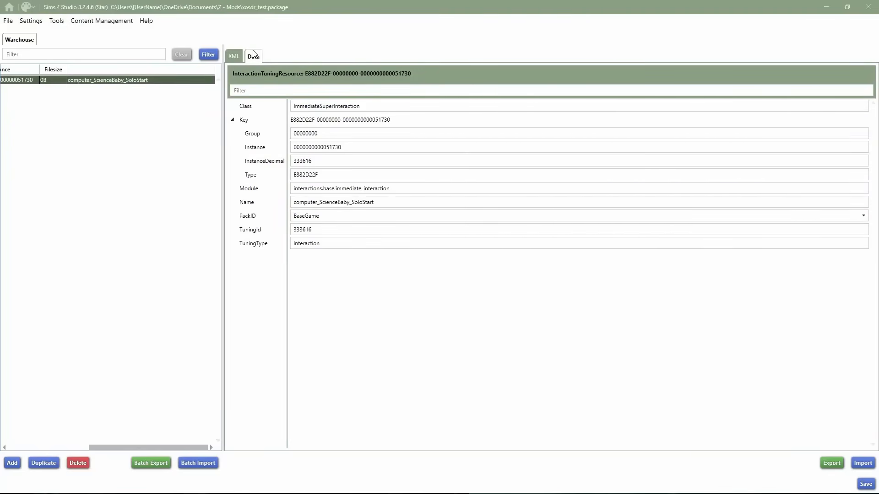
{"action": "left_click_drag", "start_coordinate": [355, 147], "coordinate": [284, 151]}
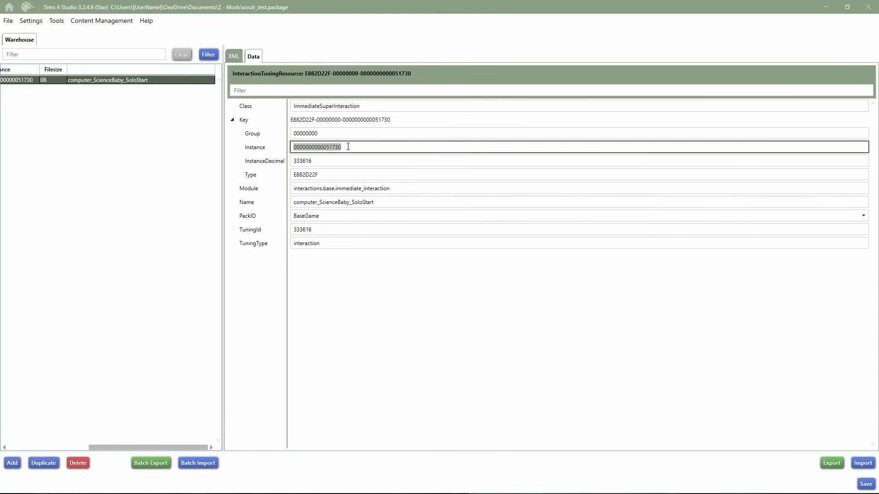
{"action": "left_click_drag", "start_coordinate": [315, 229], "coordinate": [280, 230]}
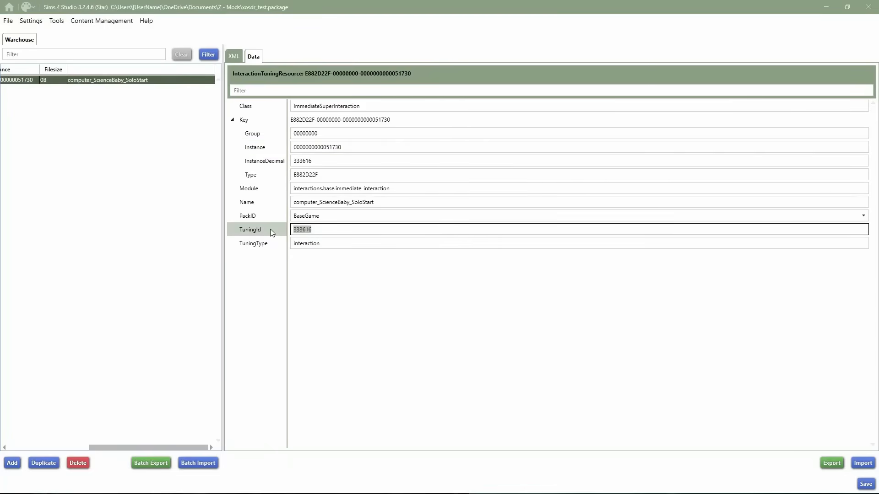
Examine the interaction's Name value, and compare its XML with the data fields
{"action": "left_click_drag", "start_coordinate": [382, 202], "coordinate": [282, 201]}
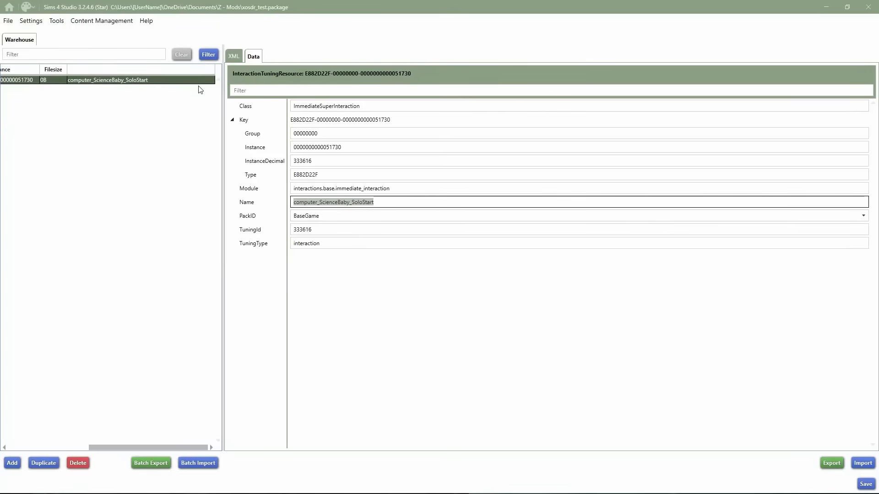
{"action": "left_click", "coordinate": [228, 54]}
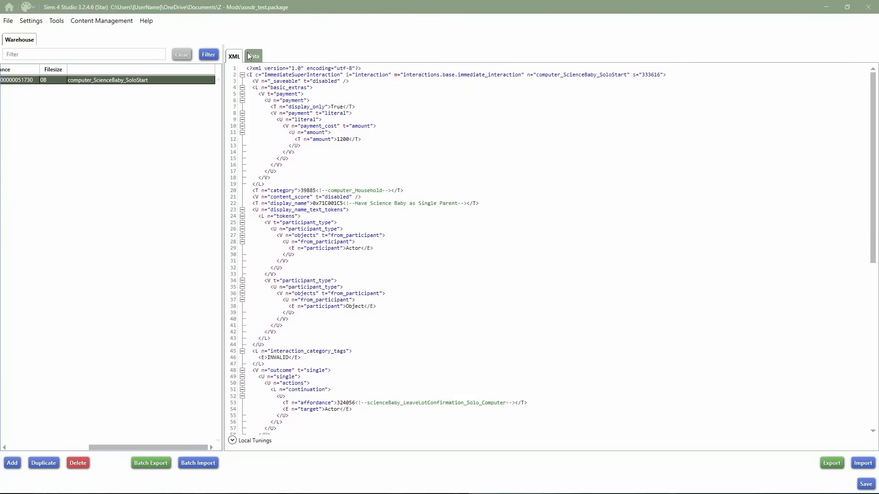
{"action": "left_click", "coordinate": [251, 56]}
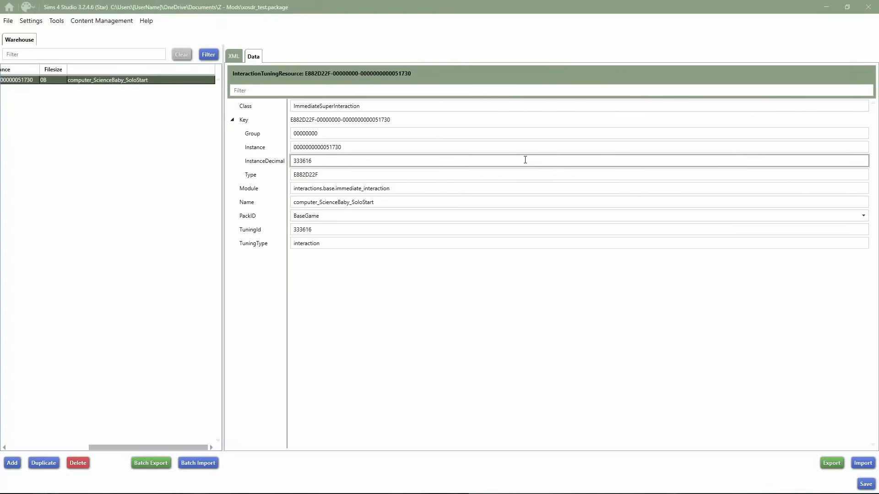
Set the payment amount in the interaction's XML to 5000
{"action": "left_click", "coordinate": [233, 56]}
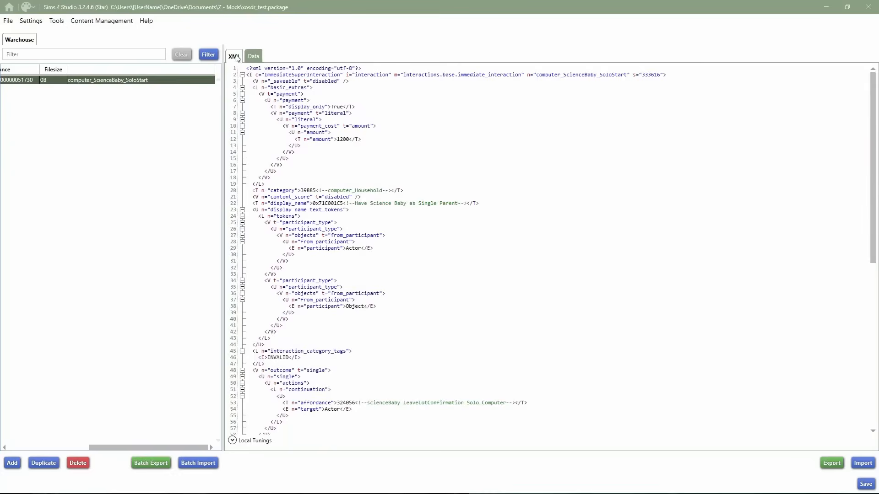
{"action": "double_click", "coordinate": [343, 139]}
{"action": "type", "text": "5000"}
Replace the interaction's Name in its data fields with xosdr: as the creator prefix
{"action": "left_click", "coordinate": [254, 57]}
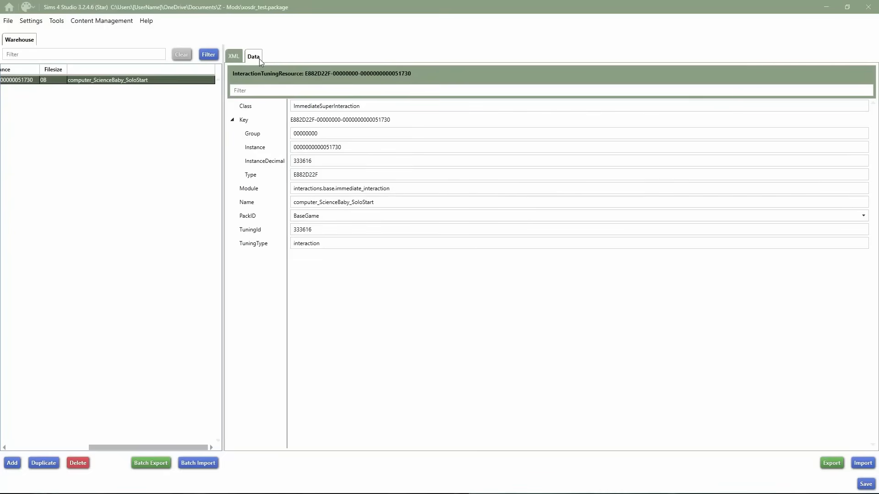
{"action": "double_click", "coordinate": [398, 200]}
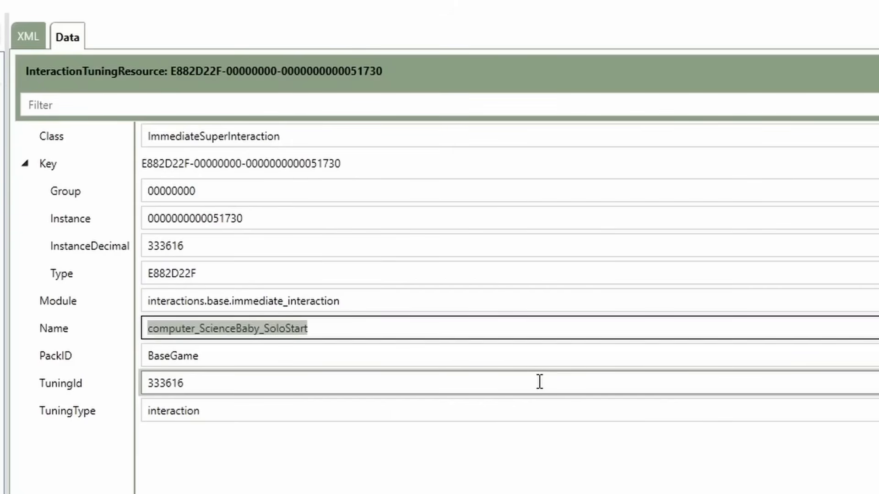
{"action": "type", "text": "xosdr"}
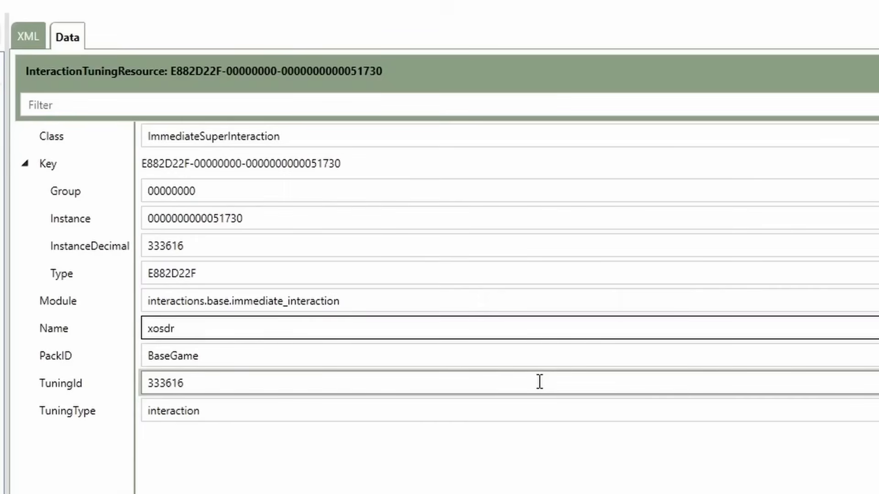
{"action": "type", "text": ":"}
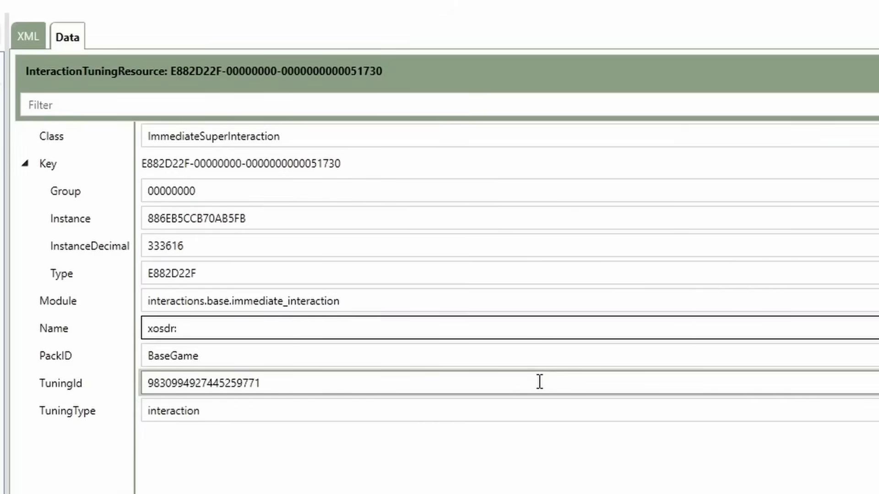
Examine the generated TuningId, and try xosdr_idejidjiejdiejdijeidj as the interaction's name
{"action": "double_click", "coordinate": [224, 382]}
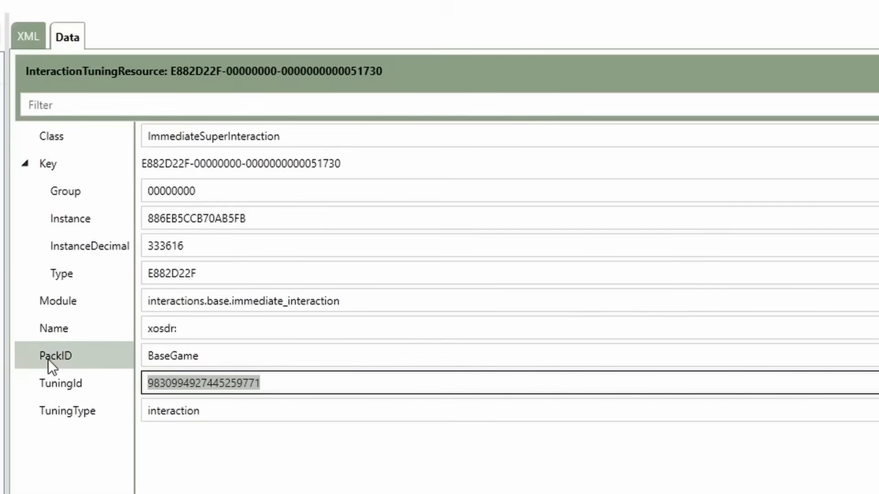
{"action": "left_click", "coordinate": [179, 329]}
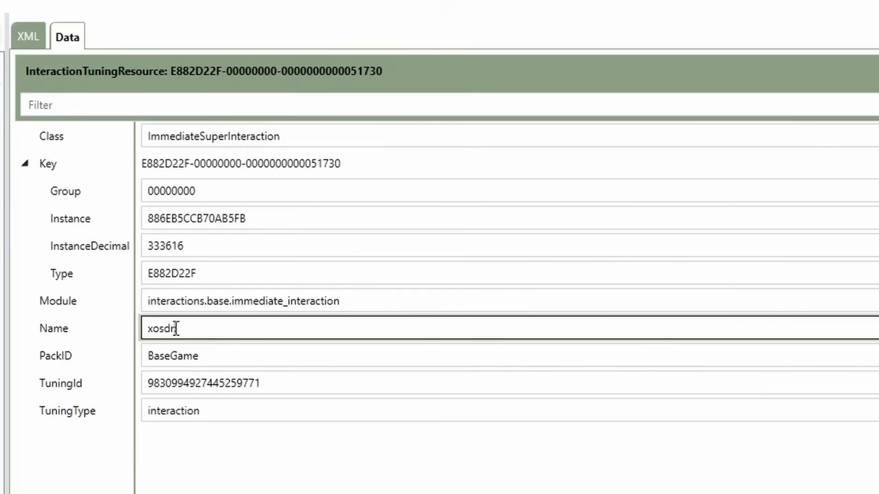
{"action": "type", "text": "_idejidjiejdiejdijeidj"}
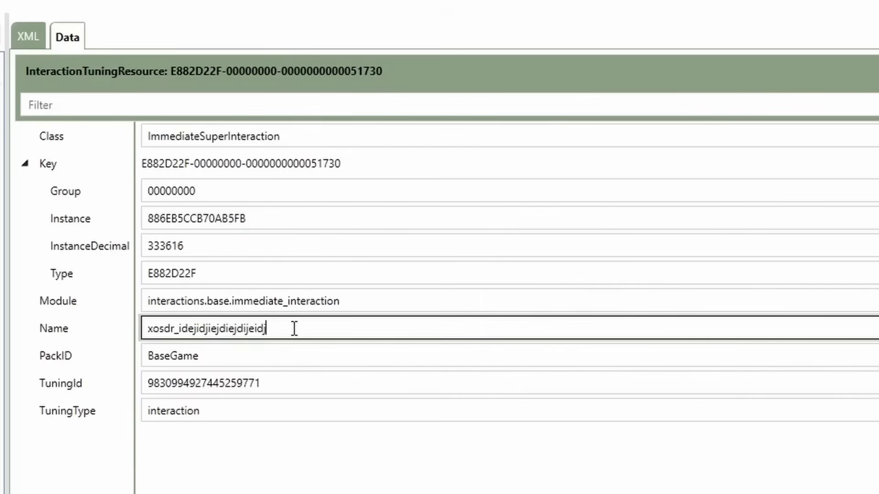
Try xosdr:ufhiurhfiurhfi as the interaction's name, examine its TuningId, and remove the text after the colon
{"action": "left_click_drag", "start_coordinate": [294, 329], "coordinate": [177, 329]}
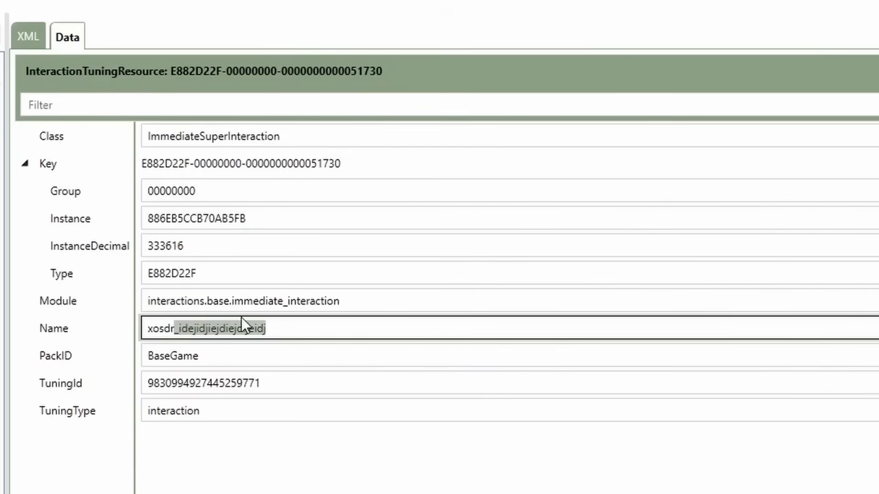
{"action": "key", "text": "BackSpace"}
{"action": "type", "text": ":ufhiurh"}
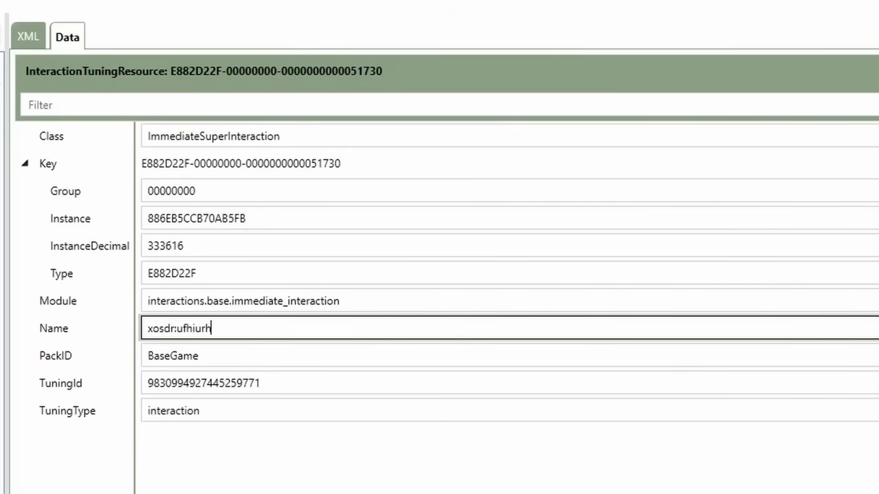
{"action": "type", "text": "fiurhfi"}
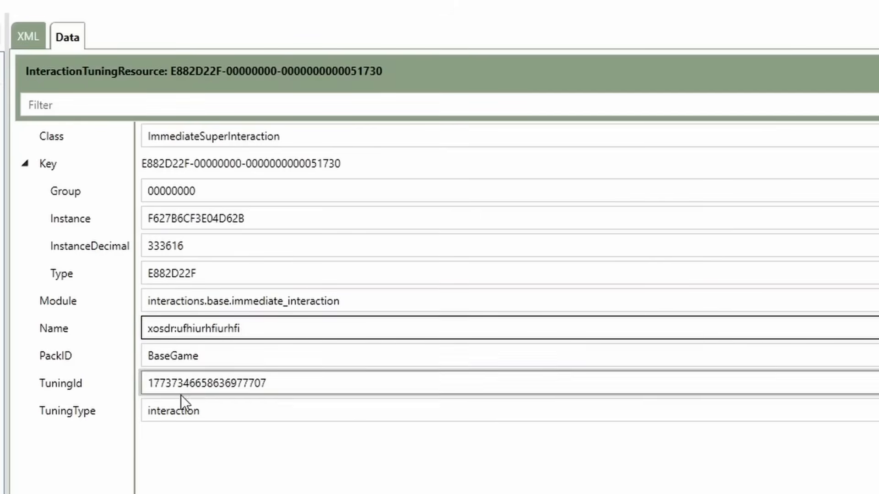
{"action": "left_click_drag", "start_coordinate": [284, 384], "coordinate": [87, 389]}
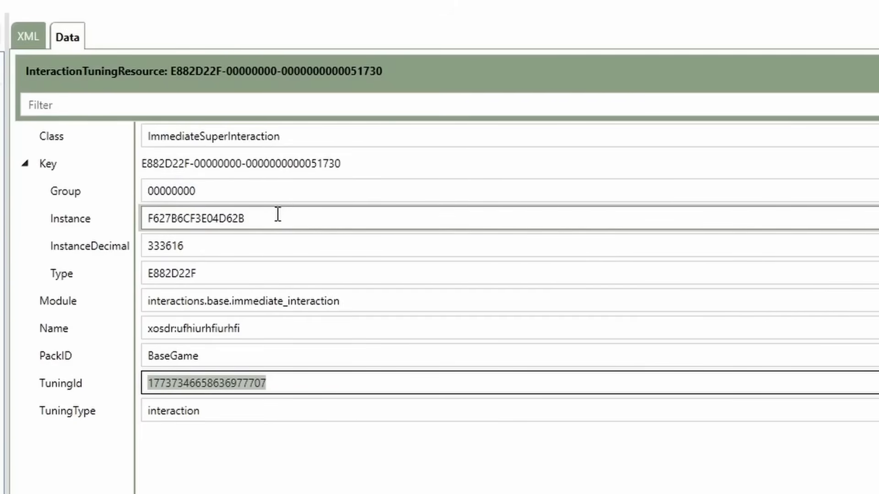
{"action": "left_click_drag", "start_coordinate": [177, 326], "coordinate": [293, 321]}
{"action": "key", "text": "BackSpace"}
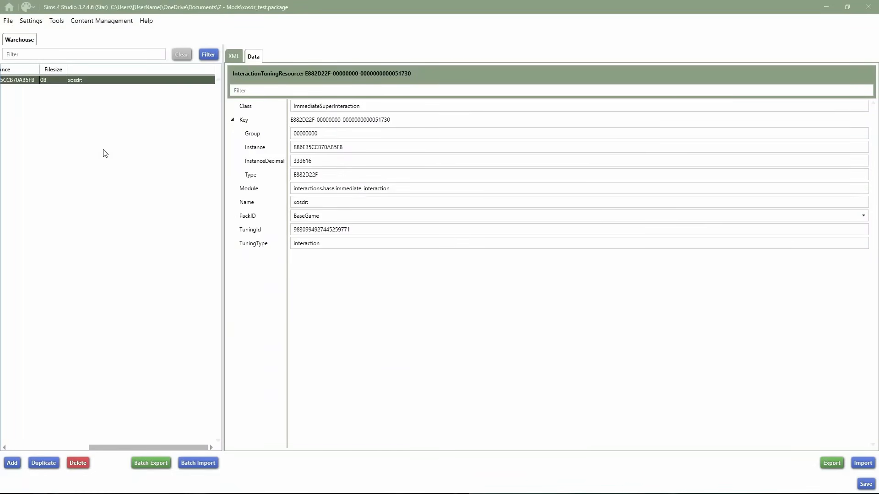
Open the Hash Generator and place its window below the interaction's data fields
{"action": "left_click", "coordinate": [56, 26]}
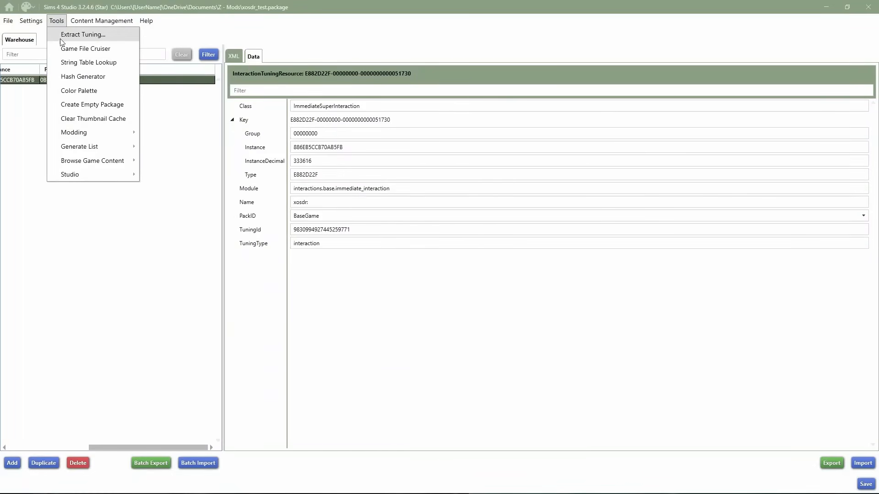
{"action": "left_click", "coordinate": [83, 81]}
{"action": "left_click_drag", "start_coordinate": [438, 167], "coordinate": [545, 268]}
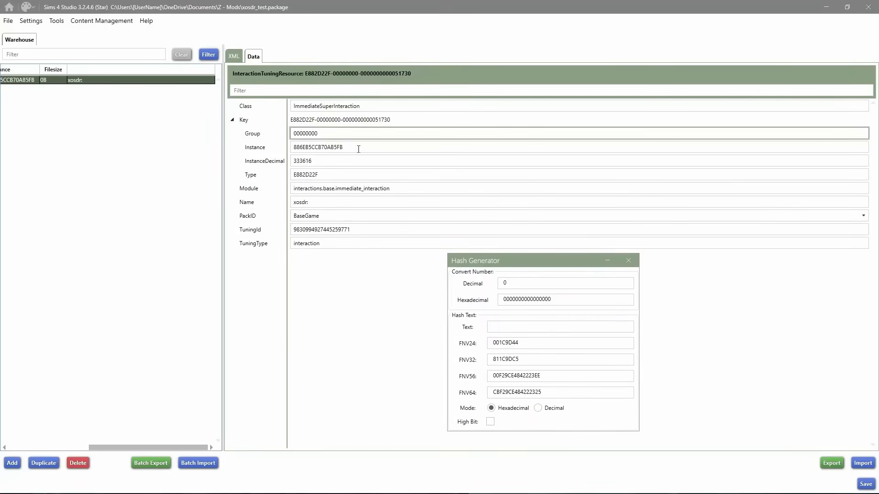
Enter xosdr as the text to hash in the Hash Generator
{"action": "left_click", "coordinate": [573, 327]}
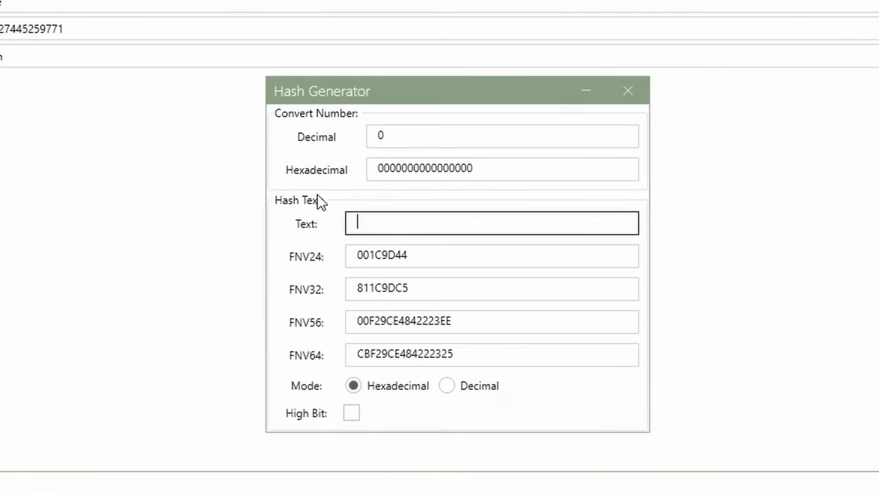
{"action": "left_click", "coordinate": [430, 254]}
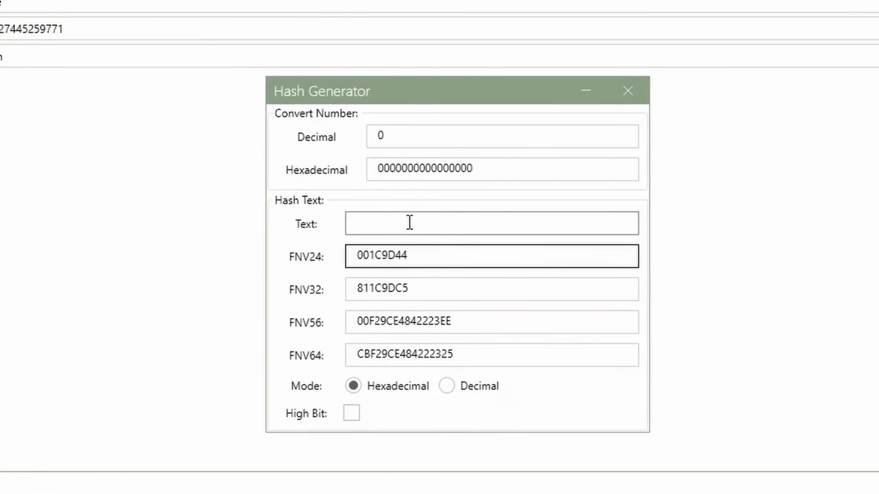
{"action": "left_click", "coordinate": [409, 223]}
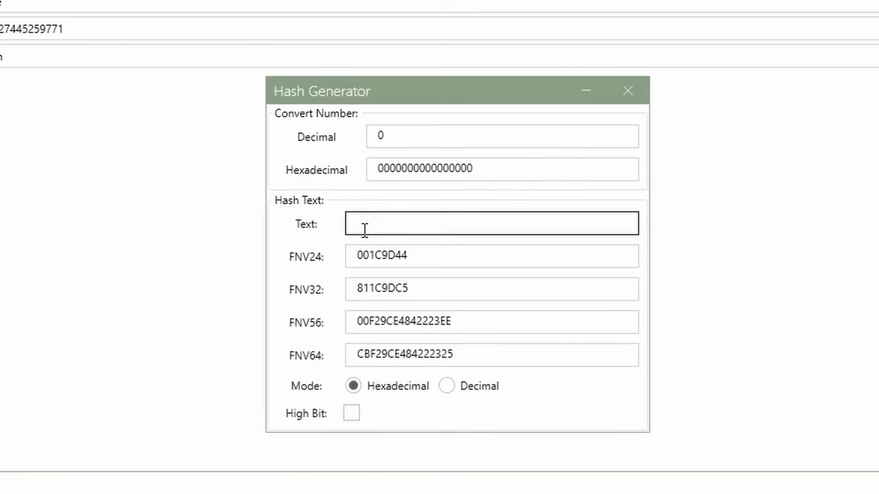
{"action": "type", "text": "xosdr"}
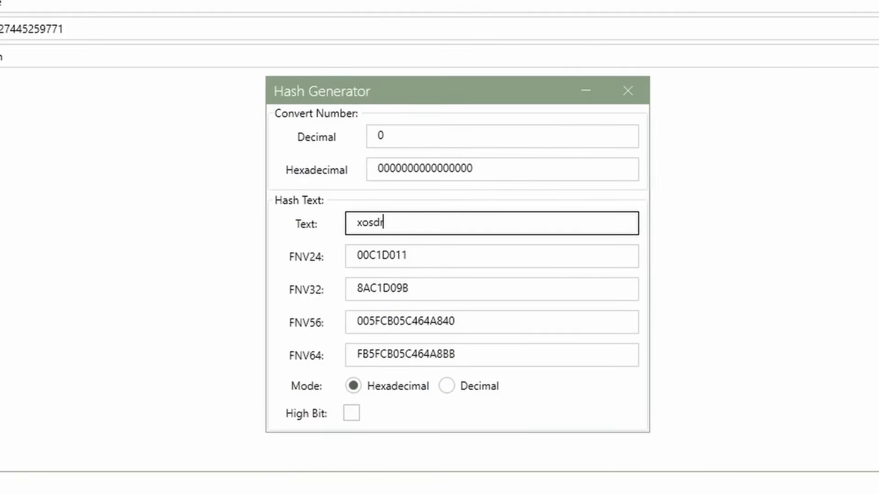
Try the suffix _frjfirjfij after xosdr in the hash text, and replace it with a colon
{"action": "type", "text": "_frjfirjfij"}
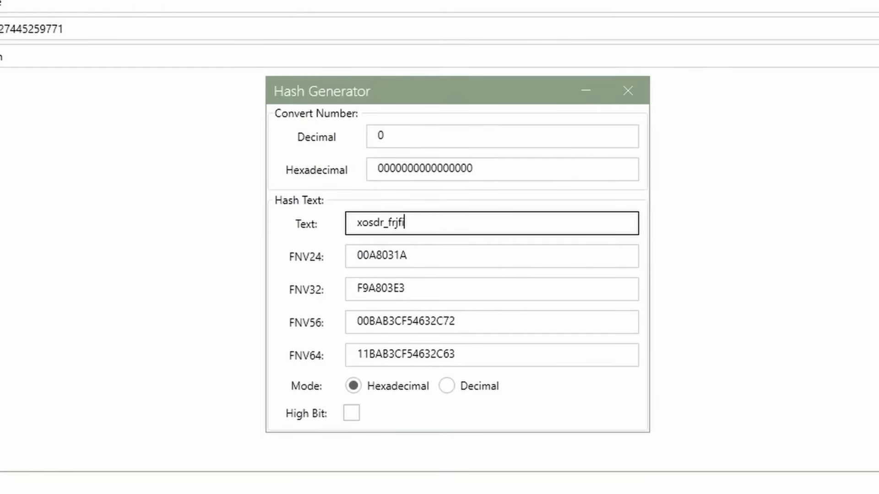
{"action": "key", "text": "BackSpace"}
{"action": "key", "text": "BackSpace"}
{"action": "key", "text": "BackSpace"}
{"action": "key", "text": "BackSpace"}
{"action": "key", "text": "BackSpace"}
{"action": "key", "text": "BackSpace"}
{"action": "key", "text": "BackSpace"}
{"action": "key", "text": "BackSpace"}
{"action": "key", "text": "BackSpace"}
{"action": "key", "text": "BackSpace"}
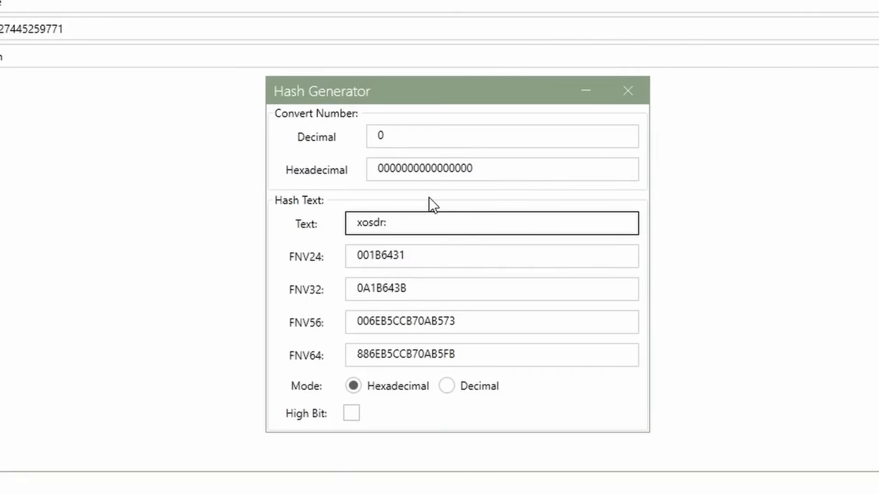
Try z and an underscore in place of the colon in the hash text, and restore it to xosdr:
{"action": "key", "text": "BackSpace"}
{"action": "type", "text": "z"}
{"action": "key", "text": "BackSpace"}
{"action": "type", "text": "_"}
{"action": "key", "text": "BackSpace"}
{"action": "key", "text": "BackSpace"}
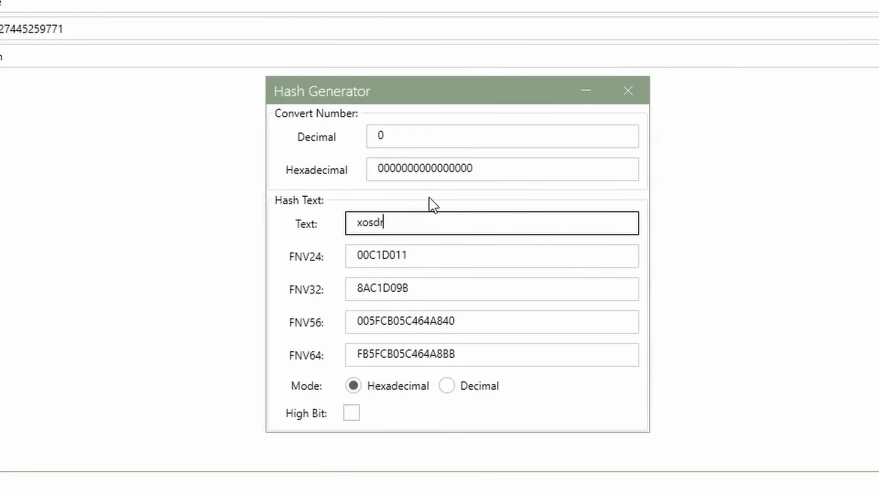
{"action": "type", "text": "r"}
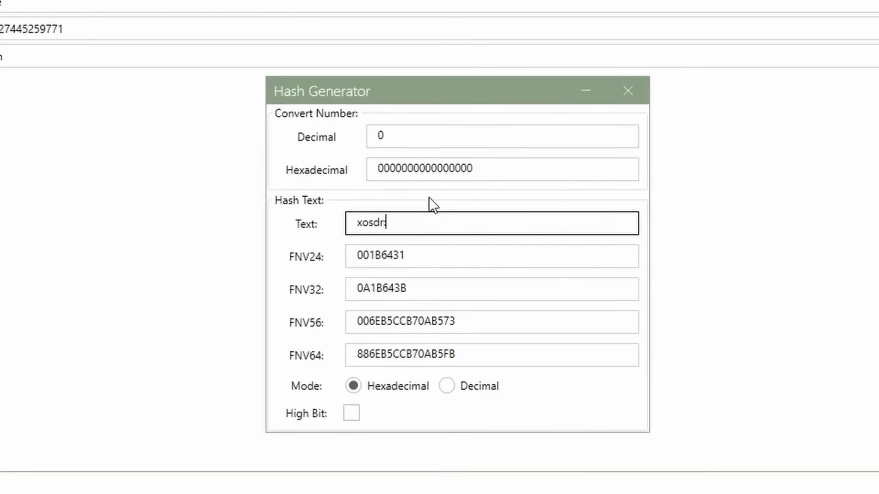
Extend the hash text to xosdr:modname_interaction, taking the last part from the TuningType value
{"action": "type", "text": "modname"}
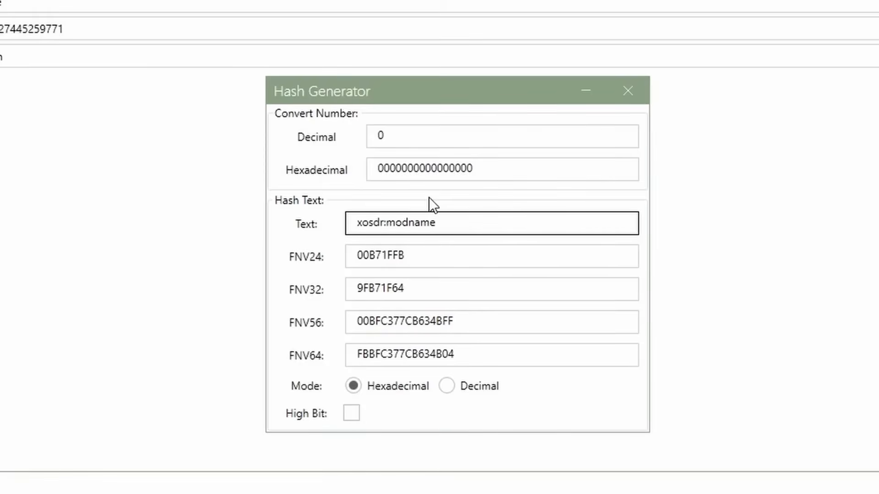
{"action": "type", "text": "_"}
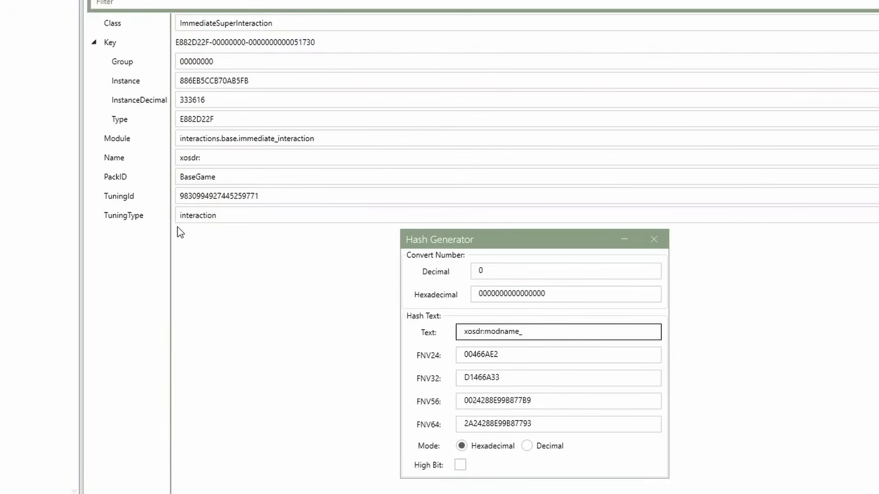
{"action": "left_click_drag", "start_coordinate": [237, 215], "coordinate": [179, 220]}
{"action": "key", "text": "alt+Tab"}
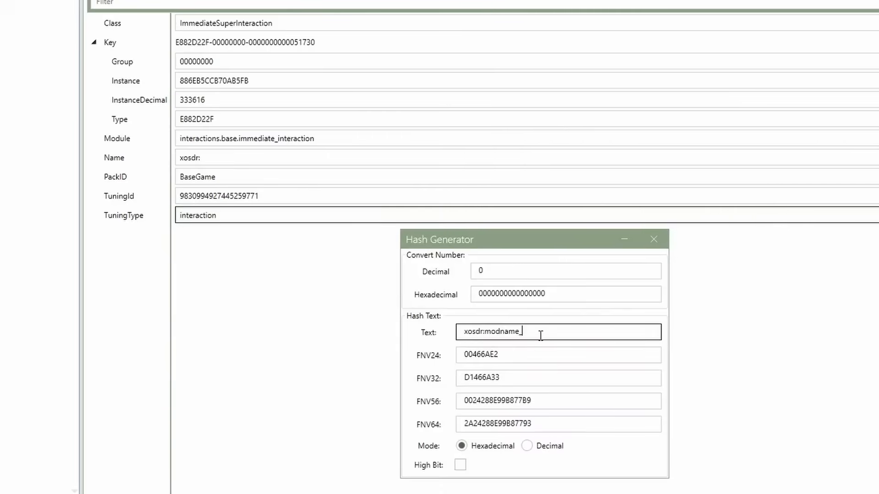
{"action": "type", "text": "interac"}
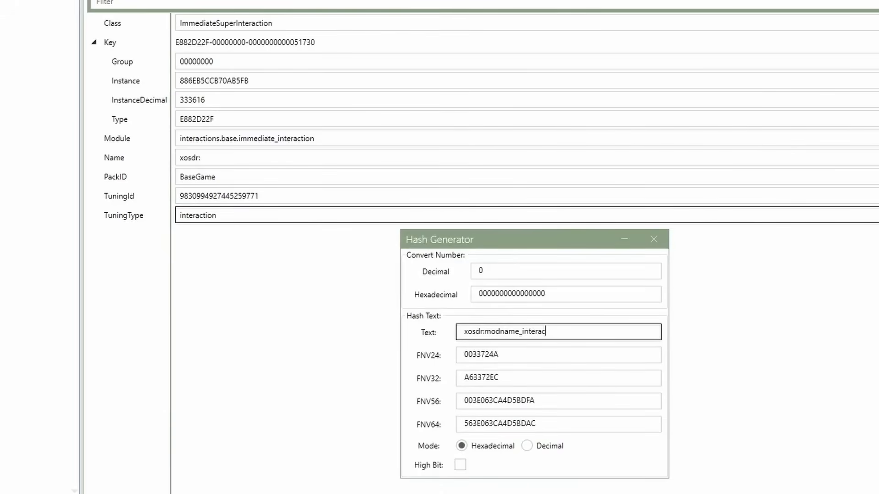
{"action": "type", "text": "tion"}
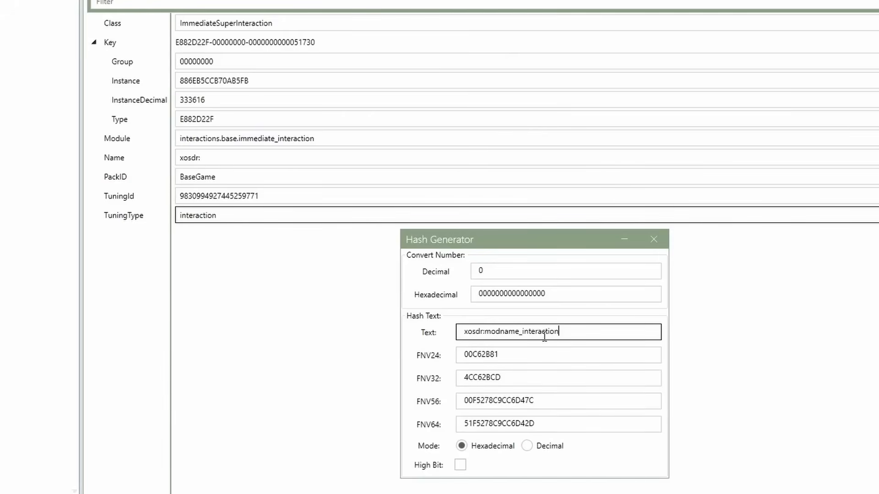
Copy interaction from the hash text, try si in its place, and paste interaction back after modname_
{"action": "left_click_drag", "start_coordinate": [522, 332], "coordinate": [570, 331]}
{"action": "key", "text": "ctrl+c"}
{"action": "key", "text": "BackSpace"}
{"action": "type", "text": "si"}
{"action": "key", "text": "BackSpace"}
{"action": "key", "text": "BackSpace"}
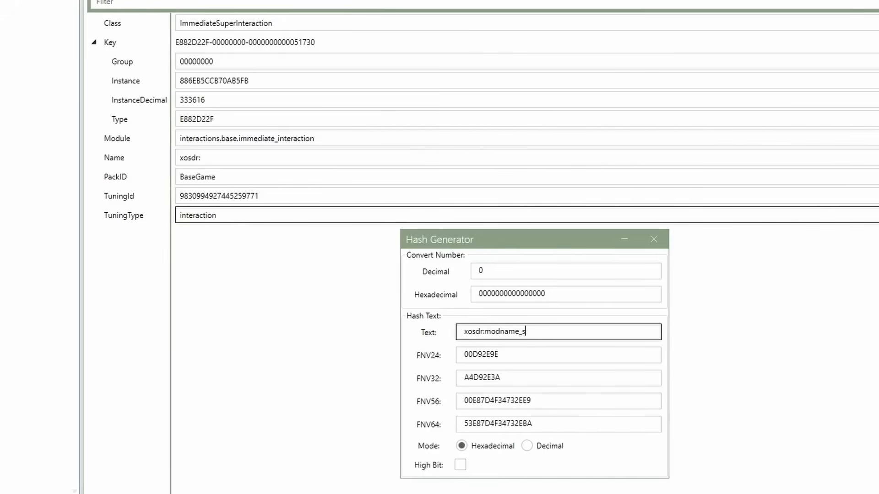
{"action": "key", "text": "ctrl+v"}
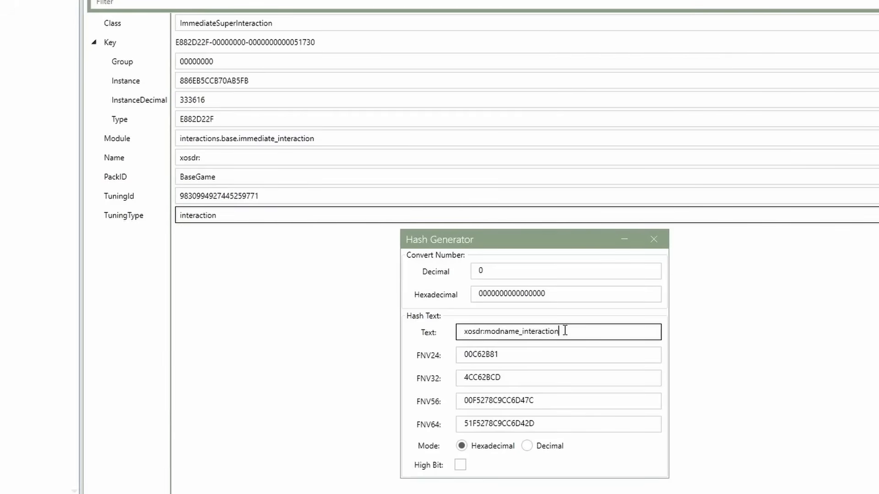
Extend the hash text to xosdr:modname_interaction_name, trying par and ma,e as the last part before name
{"action": "type", "text": "_"}
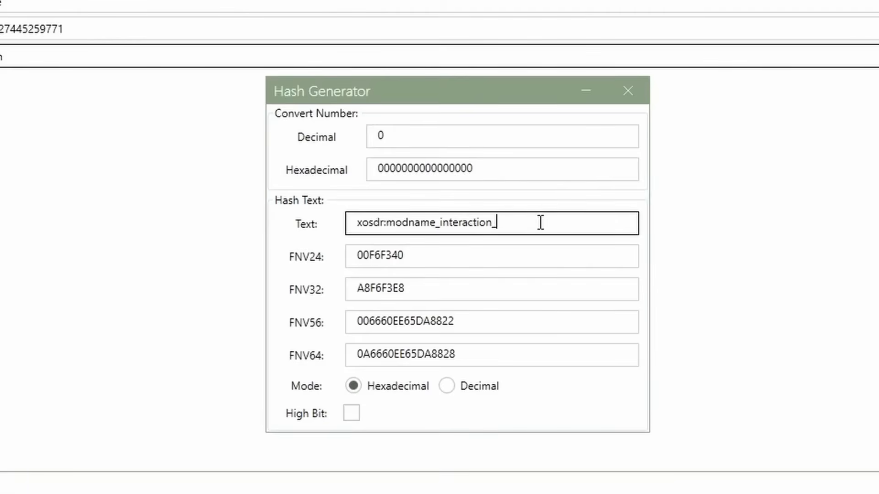
{"action": "type", "text": "par"}
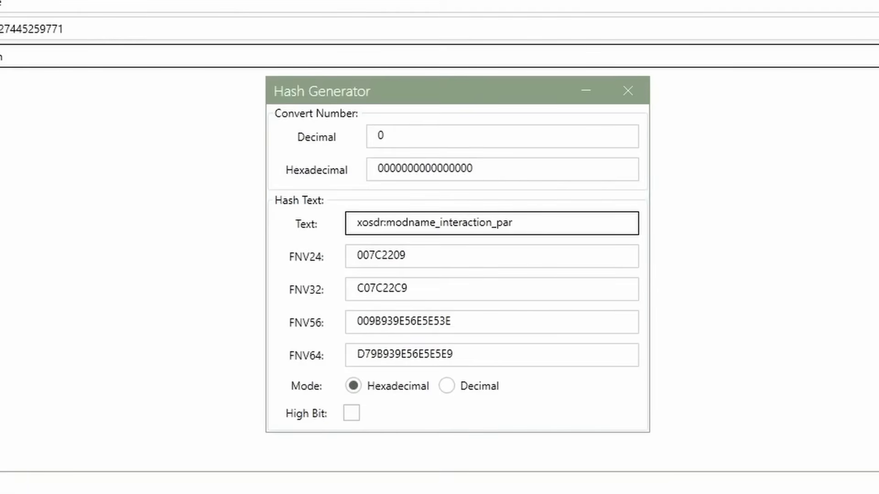
{"action": "key", "text": "BackSpace"}
{"action": "key", "text": "BackSpace"}
{"action": "key", "text": "BackSpace"}
{"action": "type", "text": "ma,e"}
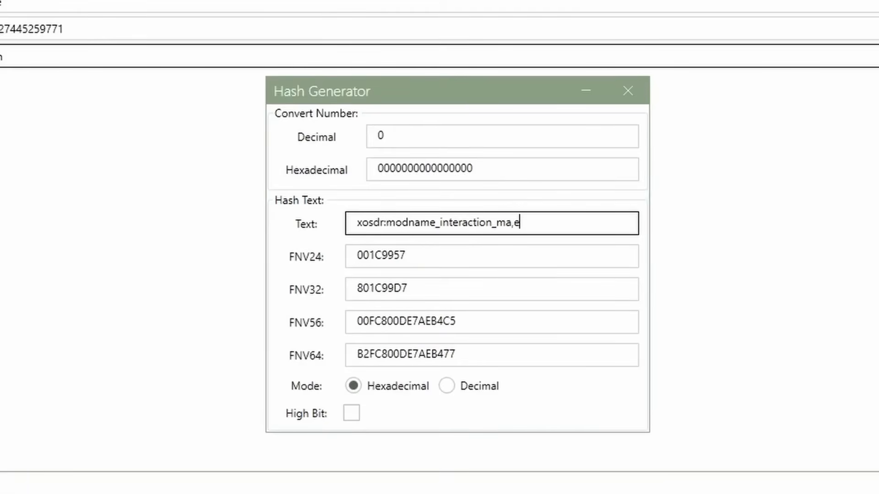
{"action": "key", "text": "BackSpace"}
{"action": "key", "text": "BackSpace"}
{"action": "key", "text": "BackSpace"}
{"action": "key", "text": "BackSpace"}
{"action": "type", "text": "name"}
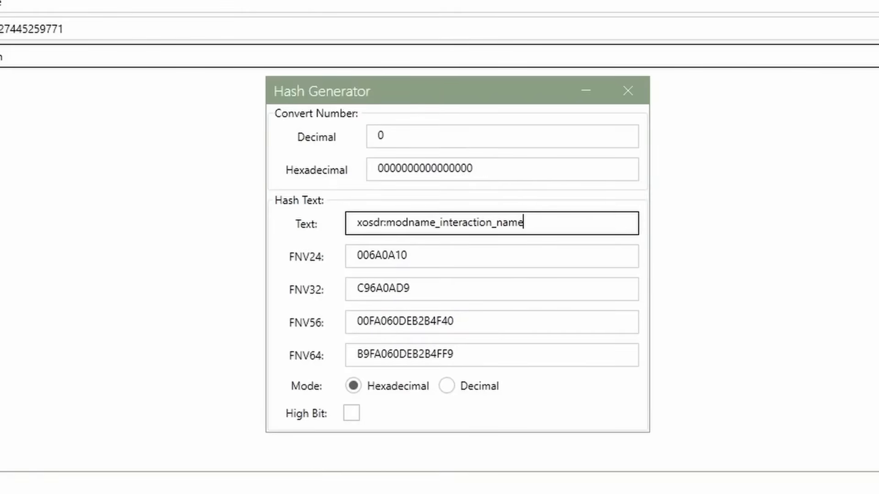
Extend the hash text to xosdr:modname_interaction_namepartmod_name
{"action": "type", "text": "part_p"}
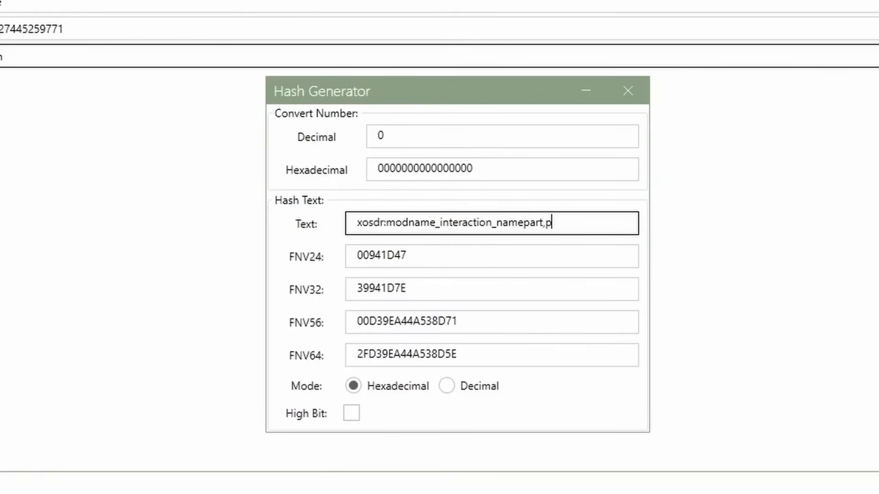
{"action": "key", "text": "BackSpace"}
{"action": "key", "text": "BackSpace"}
{"action": "type", "text": "mod_"}
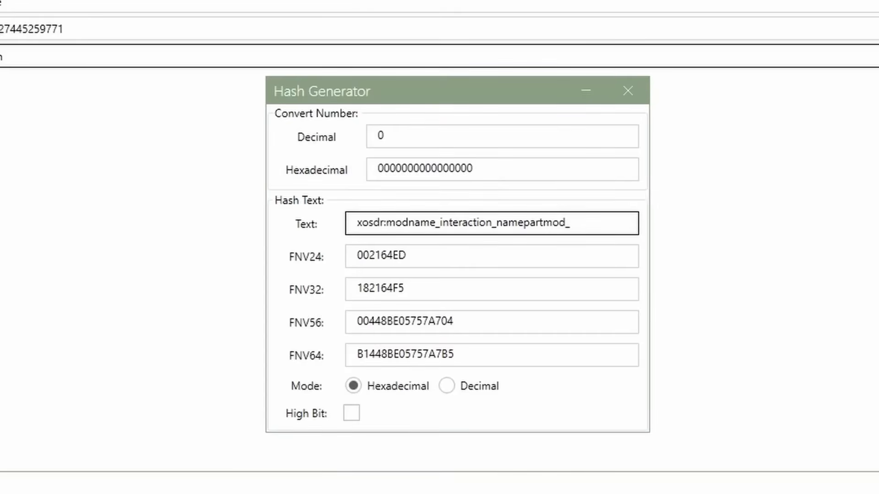
{"action": "type", "text": "name"}
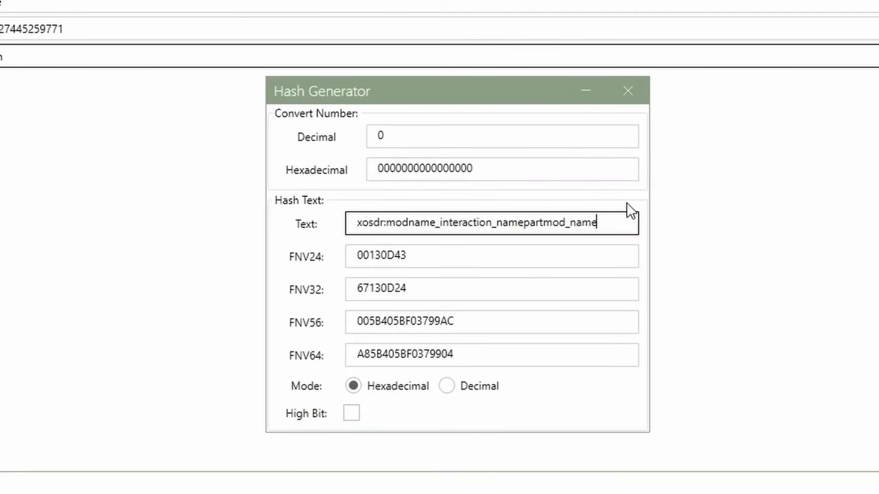
Replace everything after xosdr: in the hash text with RTW_si_activities_cooking
{"action": "left_click_drag", "start_coordinate": [624, 216], "coordinate": [378, 213]}
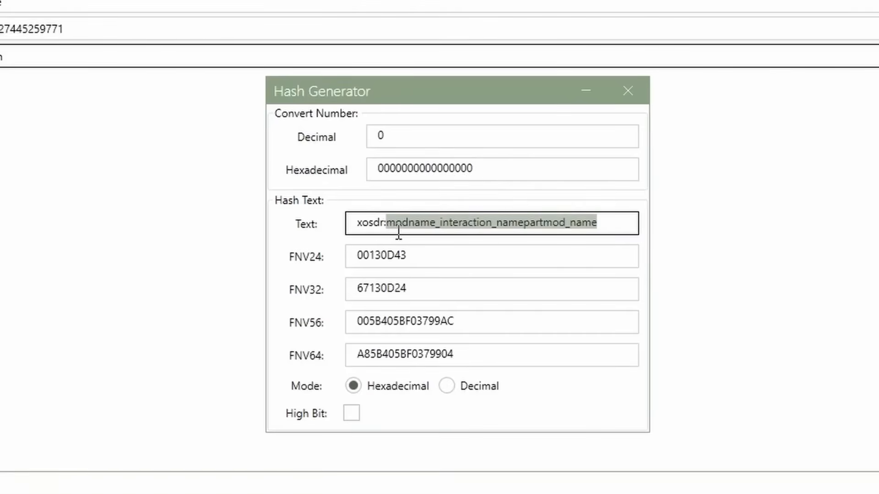
{"action": "type", "text": "RTW_"}
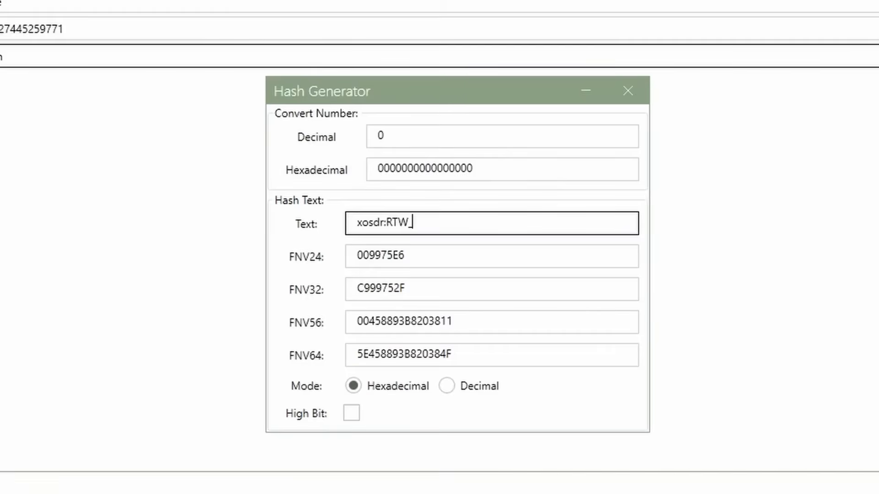
{"action": "type", "text": "si"}
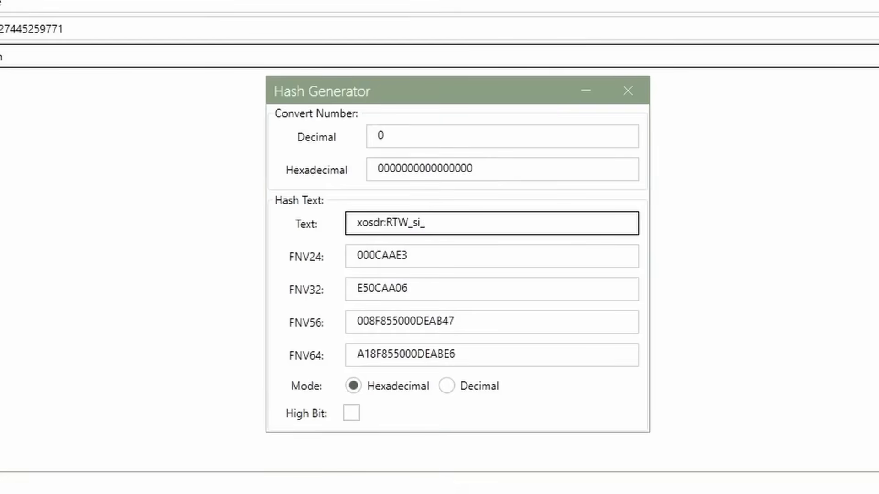
{"action": "type", "text": "_activities"}
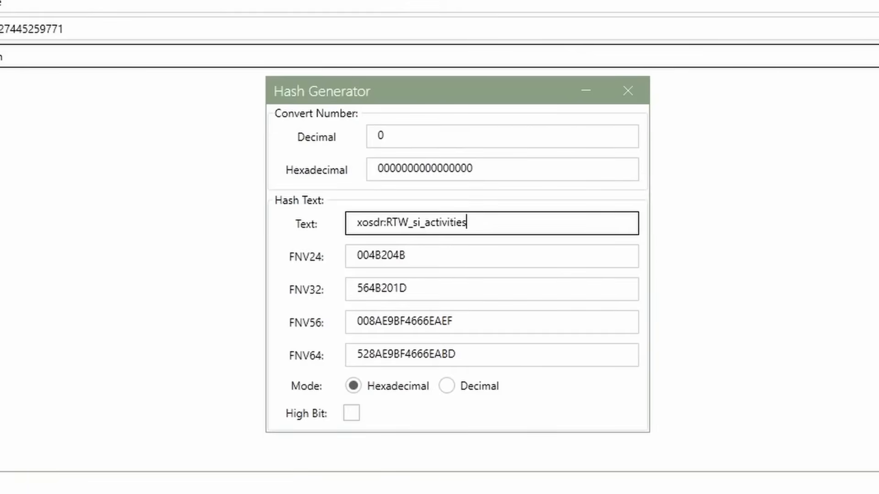
{"action": "type", "text": "_cook"}
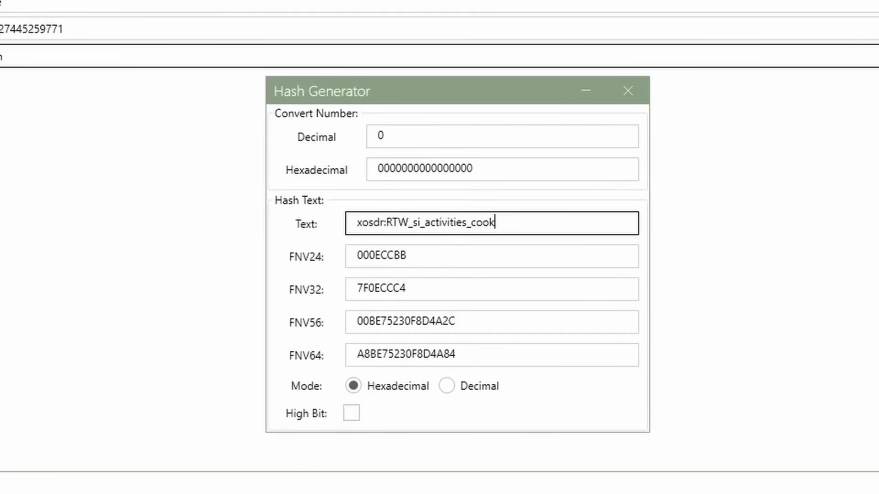
{"action": "type", "text": "in"}
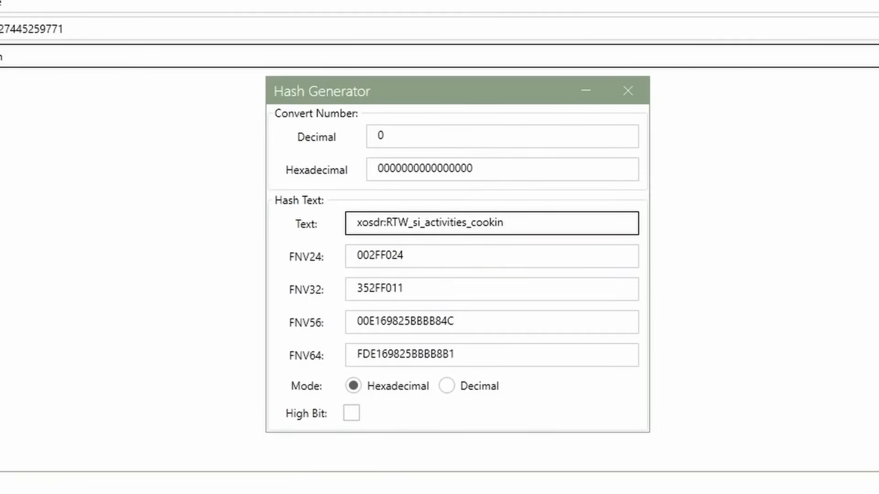
{"action": "type", "text": "g"}
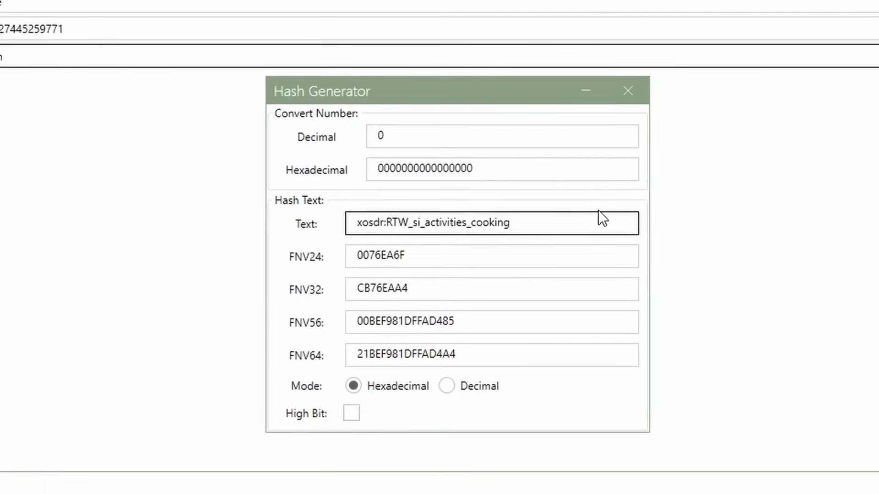
Replace cooking with nectar at the end of the hash text
{"action": "left_click_drag", "start_coordinate": [598, 210], "coordinate": [271, 238]}
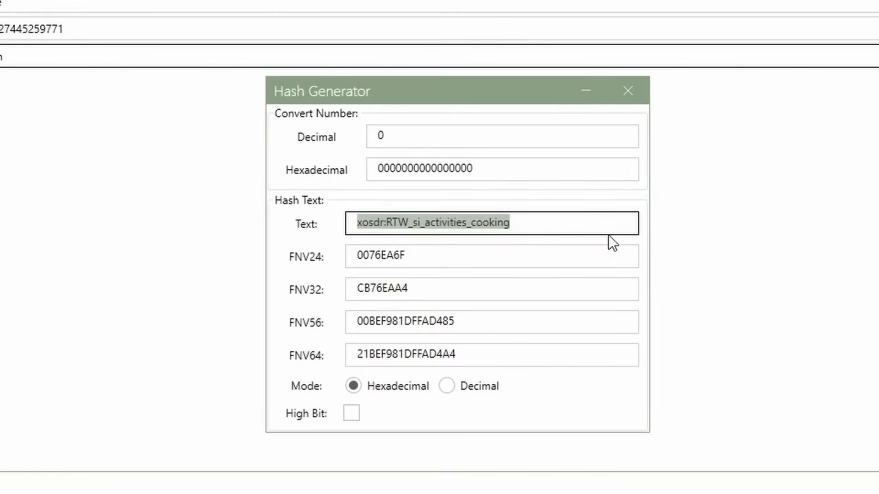
{"action": "left_click", "coordinate": [576, 226]}
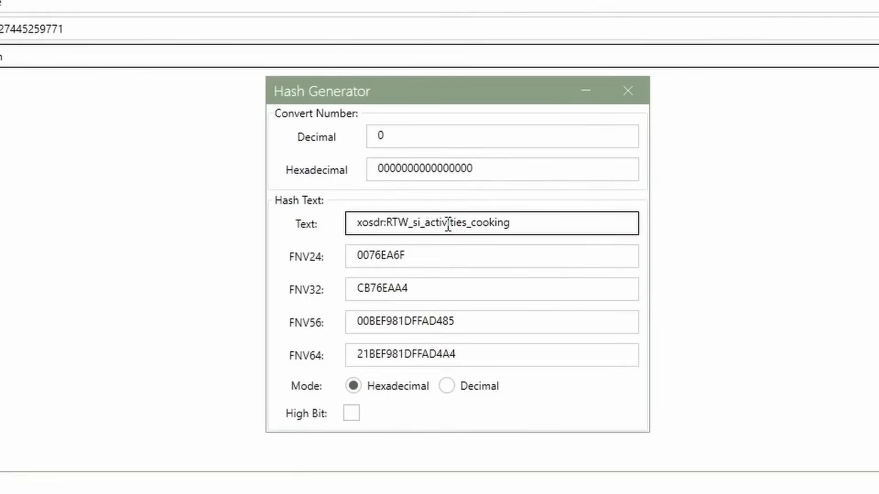
{"action": "left_click_drag", "start_coordinate": [472, 223], "coordinate": [533, 225]}
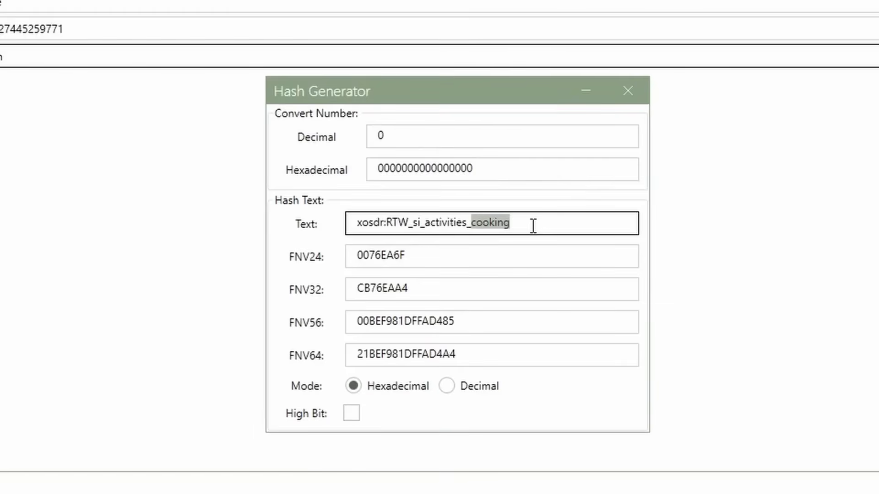
{"action": "type", "text": "nectar"}
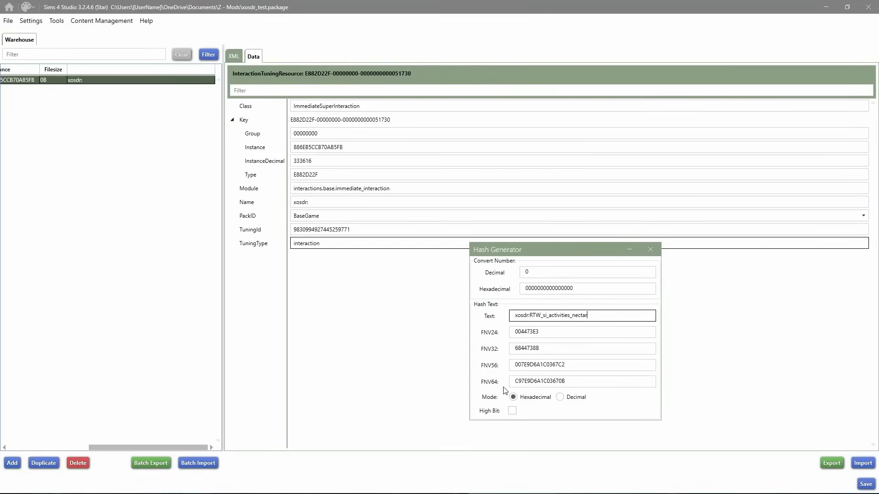
Copy the hexadecimal FNV64 hash C97E9D6A1C03670B and paste it as the interaction's Instance value
{"action": "left_click", "coordinate": [598, 382]}
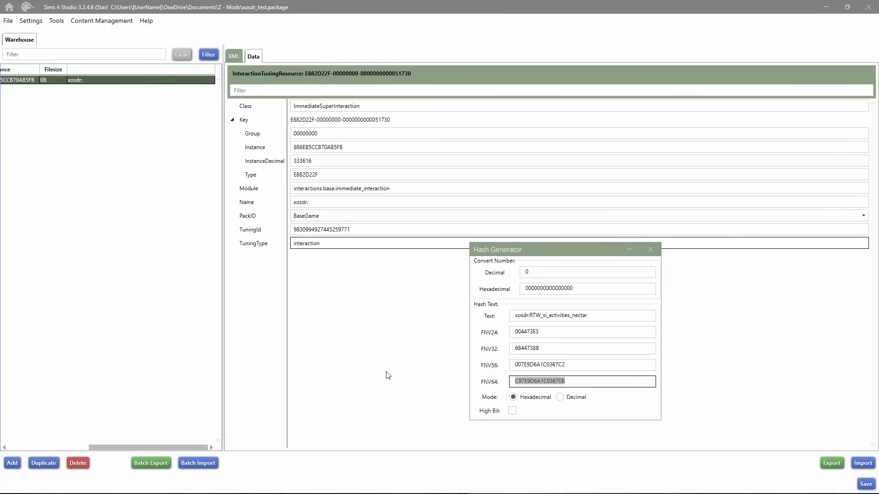
{"action": "left_click", "coordinate": [554, 348]}
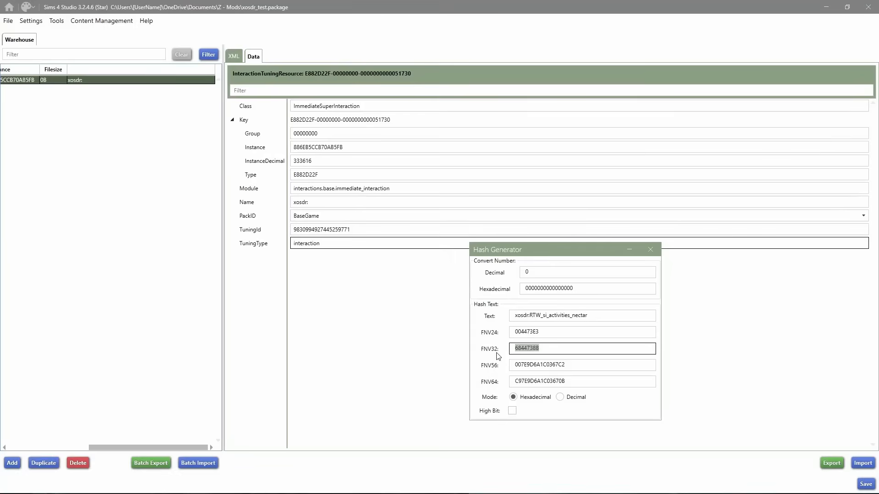
{"action": "left_click", "coordinate": [580, 384]}
{"action": "left_click_drag", "start_coordinate": [568, 381], "coordinate": [475, 380]}
{"action": "key", "text": "ctrl+c"}
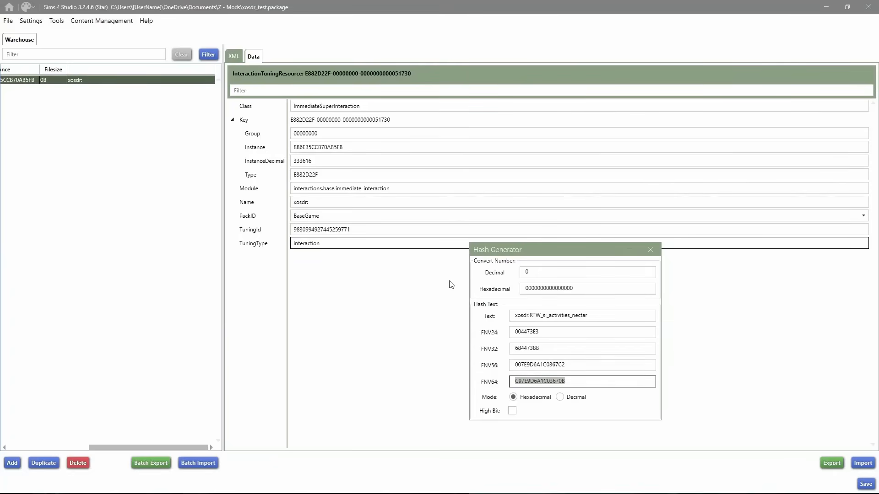
{"action": "left_click", "coordinate": [259, 147]}
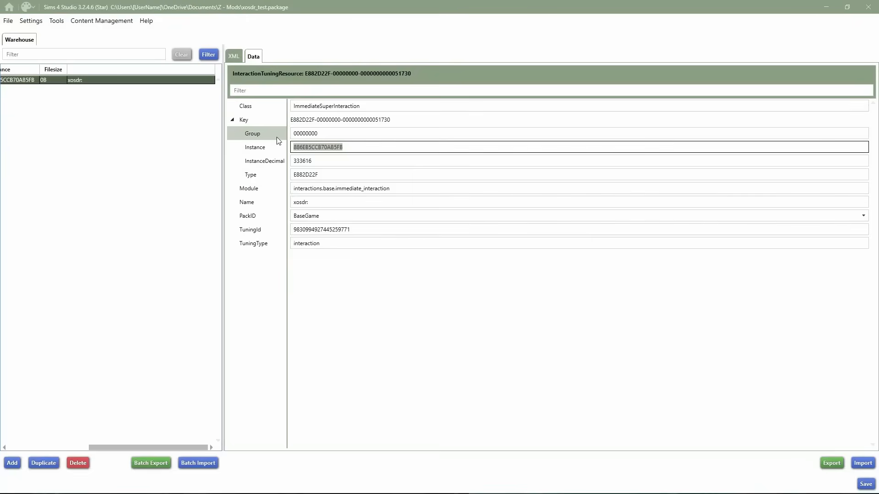
{"action": "key", "text": "ctrl+v"}
{"action": "left_click", "coordinate": [422, 288]}
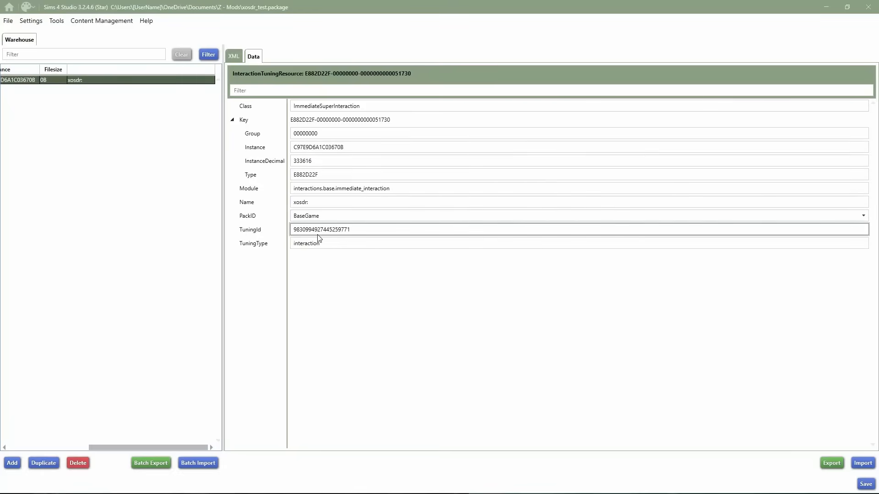
{"action": "left_click", "coordinate": [234, 56]}
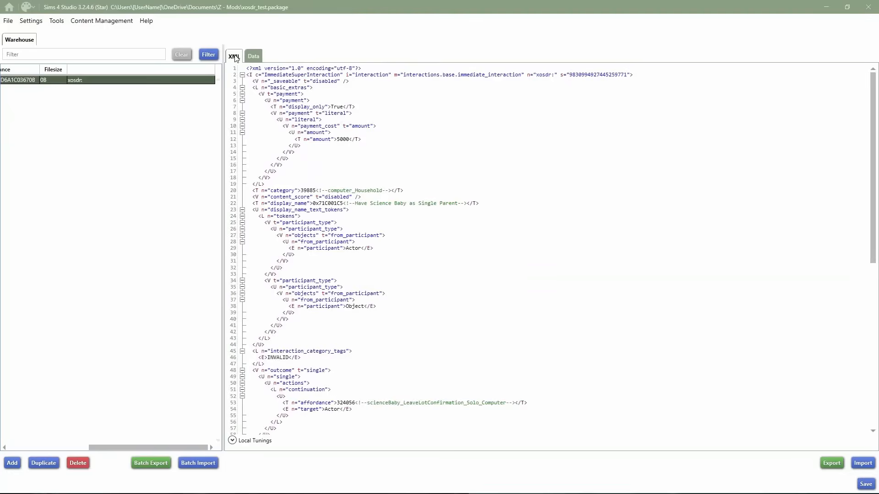
{"action": "left_click", "coordinate": [253, 56]}
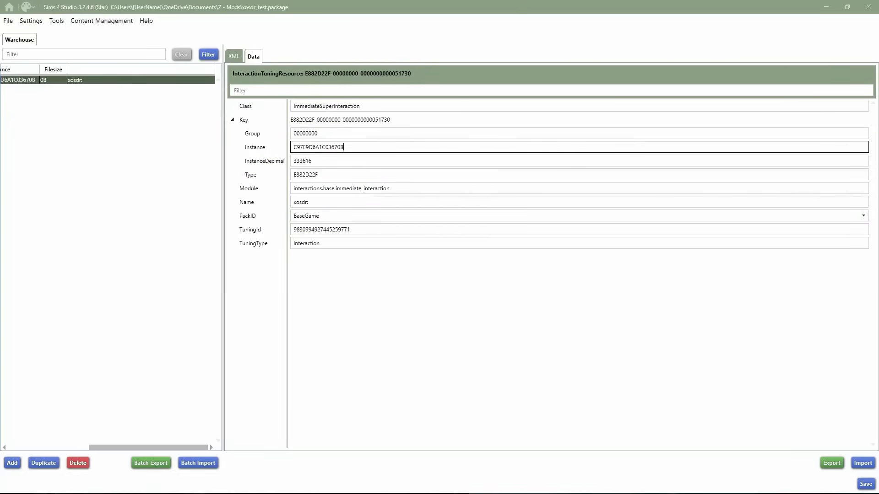
{"action": "key", "text": "alt+Tab"}
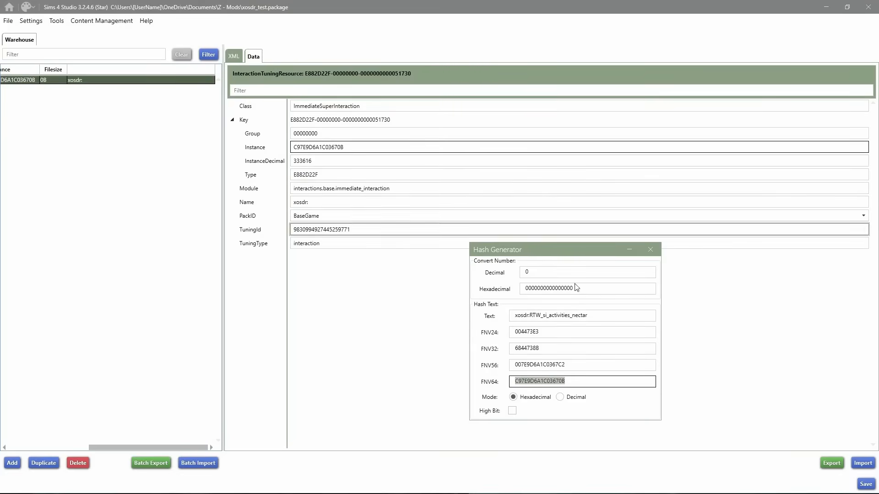
{"action": "left_click", "coordinate": [575, 398]}
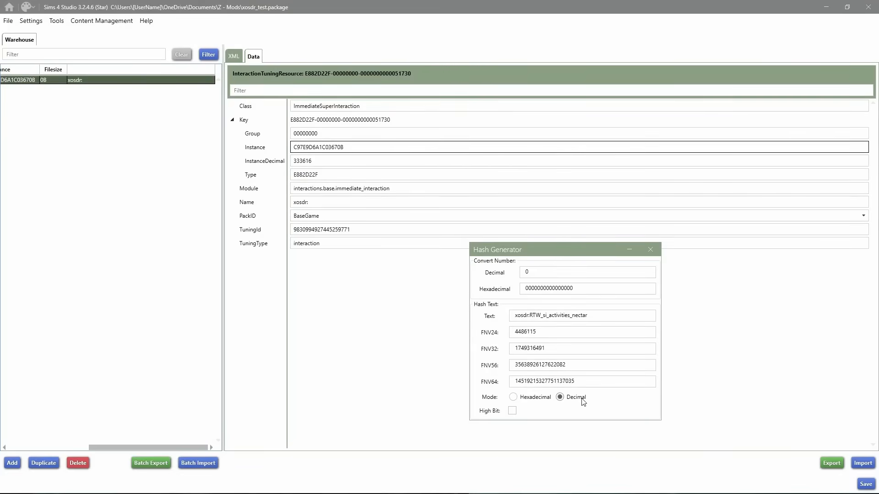
{"action": "double_click", "coordinate": [545, 382]}
{"action": "key", "text": "ctrl+c"}
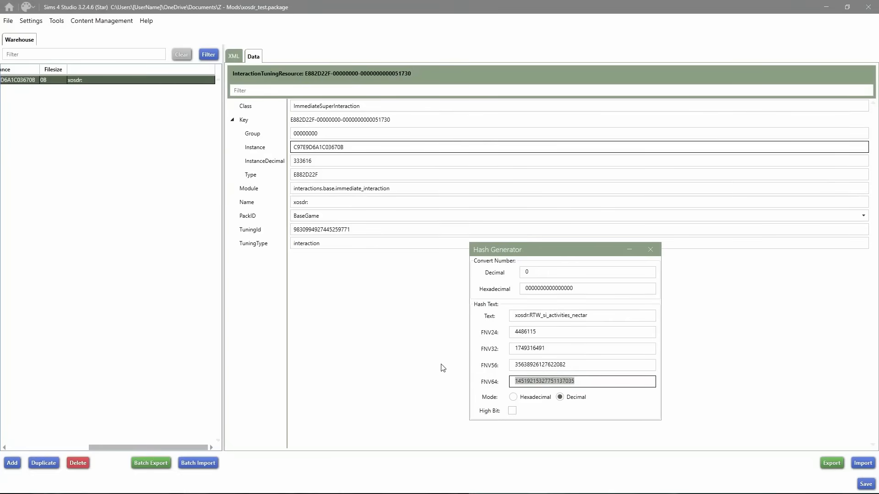
{"action": "double_click", "coordinate": [353, 231]}
{"action": "key", "text": "ctrl+v"}
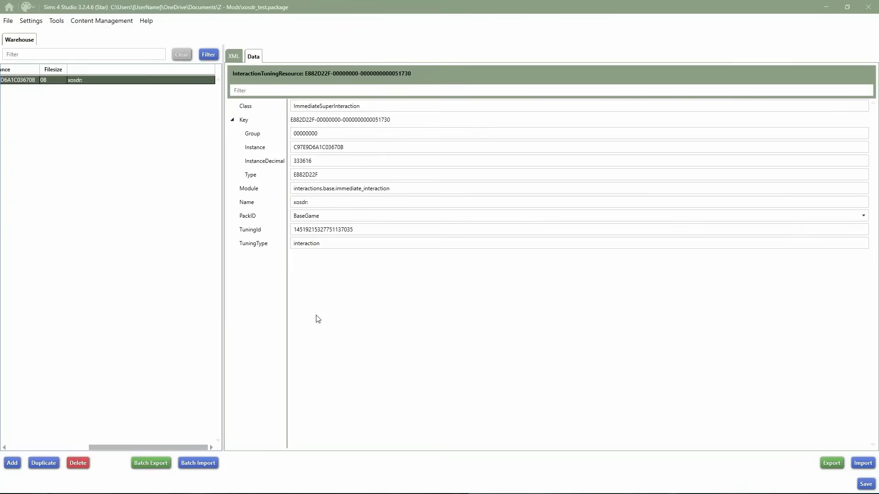
{"action": "left_click", "coordinate": [234, 56]}
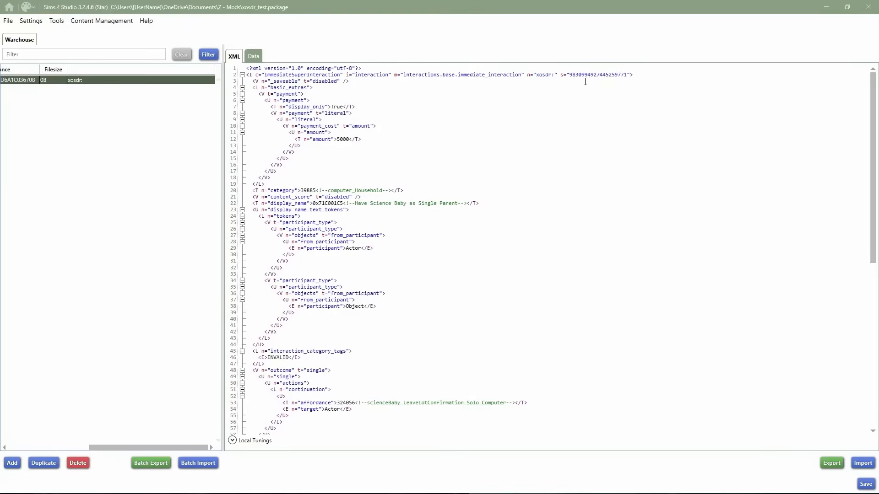
{"action": "double_click", "coordinate": [618, 74]}
{"action": "key", "text": "ctrl+v"}
{"action": "left_click", "coordinate": [254, 57]}
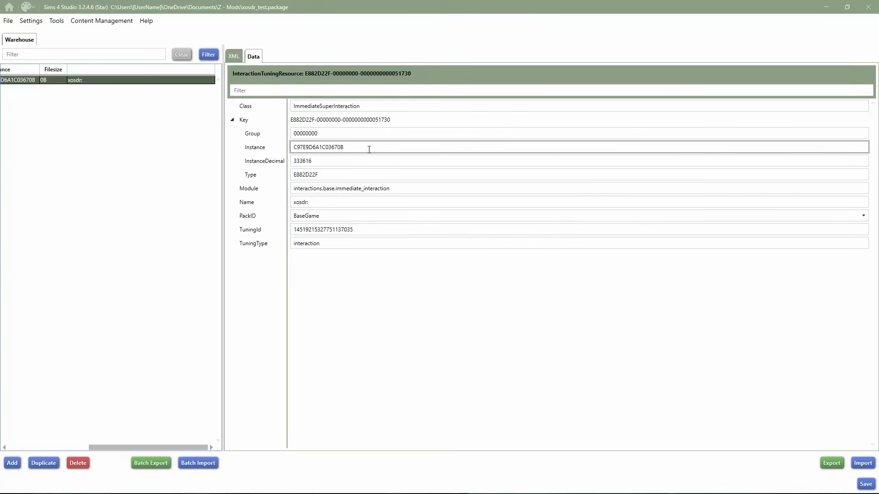
Extract the trait_Lifestyles_Outdoorsy tuning into the current package and select its first resource
{"action": "left_click", "coordinate": [56, 21]}
{"action": "left_click", "coordinate": [78, 33]}
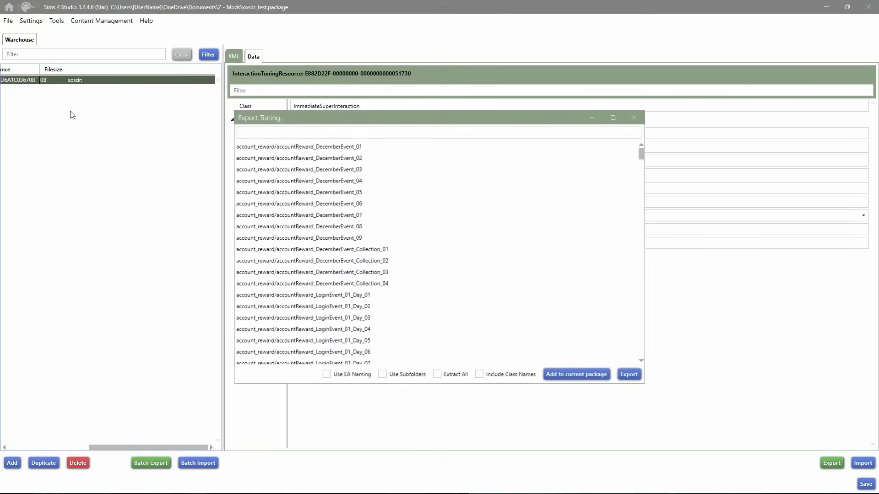
{"action": "left_click", "coordinate": [389, 173]}
{"action": "left_click", "coordinate": [575, 378]}
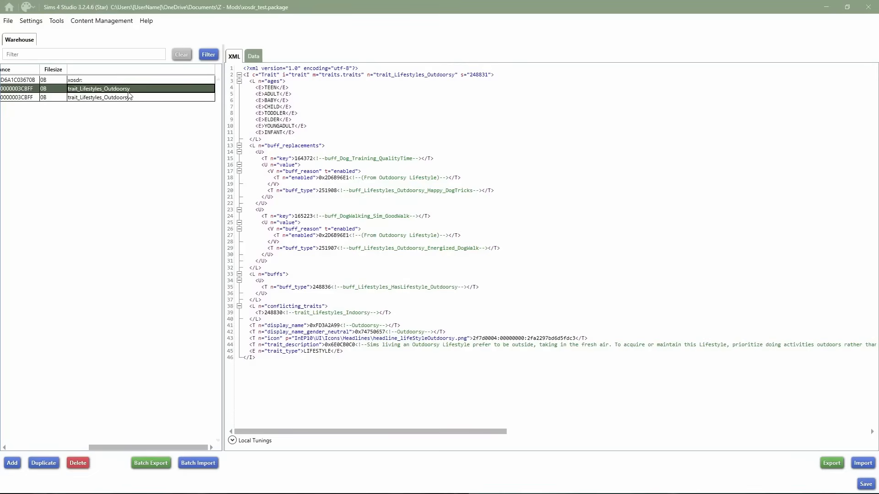
{"action": "left_click", "coordinate": [131, 97]}
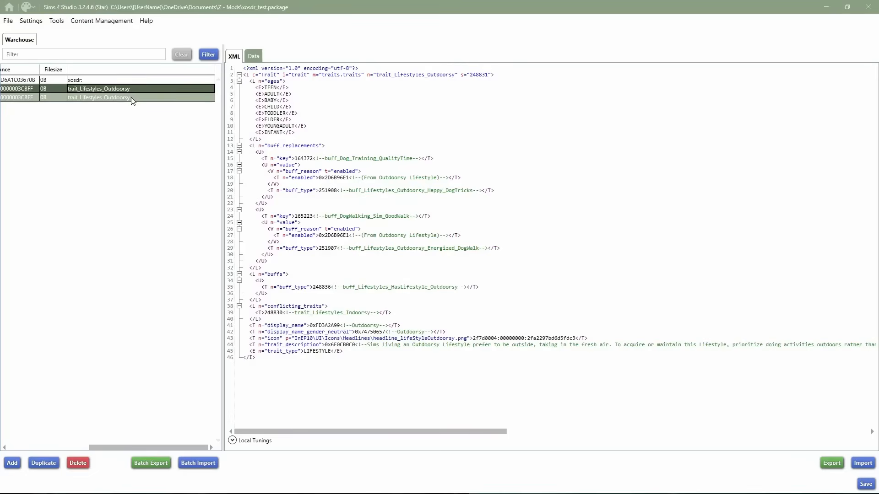
{"action": "left_click", "coordinate": [130, 89]}
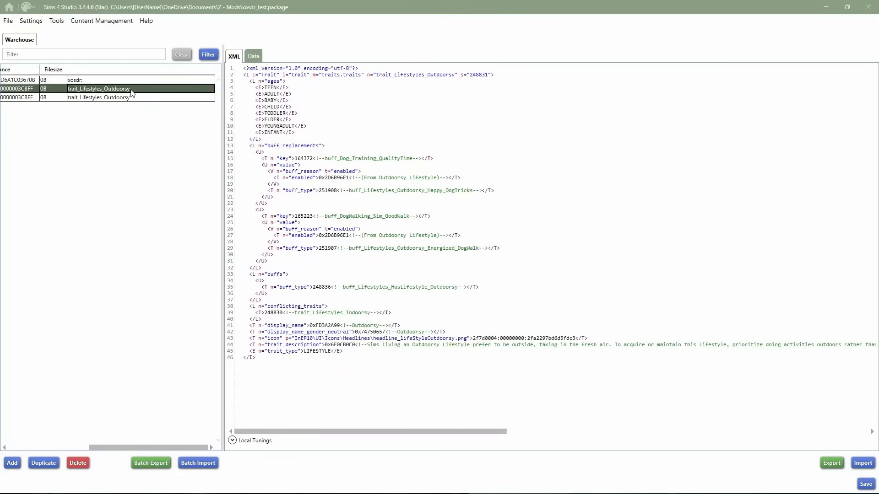
Compare the type, group, instance and XML of the trait_Lifestyles_Outdoorsy Trait Tuning and its matching Sim Data resource
{"action": "left_click", "coordinate": [132, 98]}
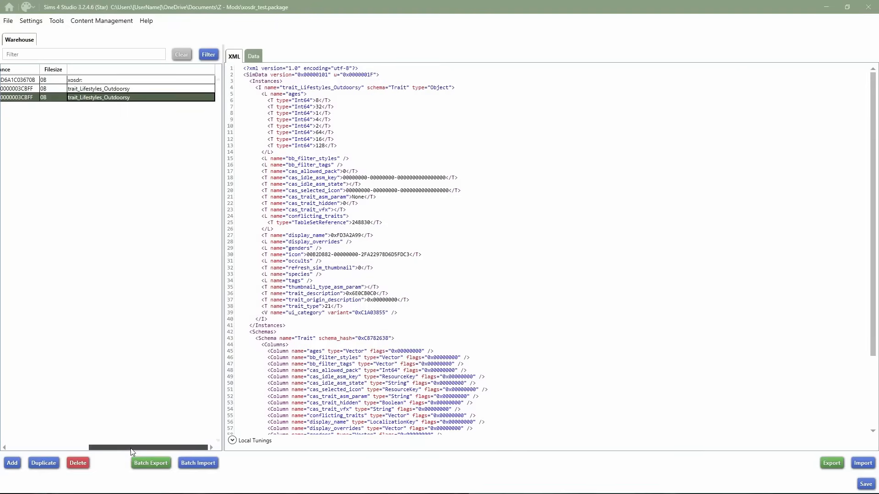
{"action": "left_click_drag", "start_coordinate": [131, 452], "coordinate": [50, 452]}
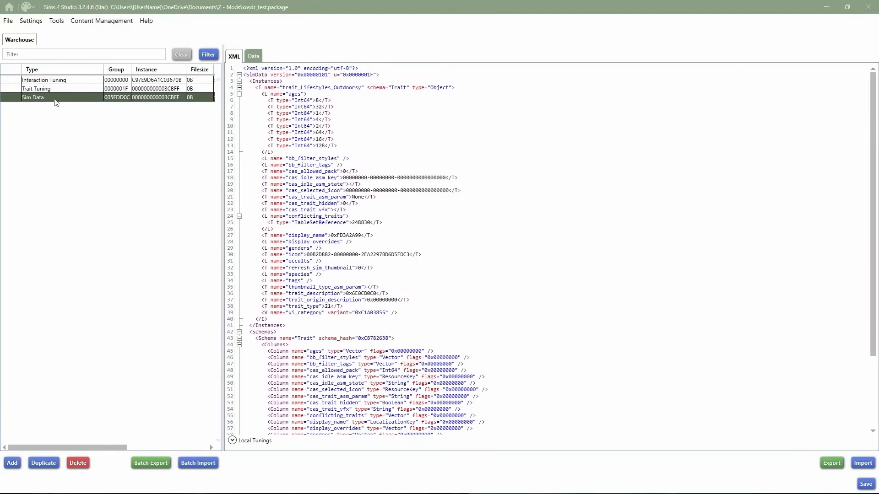
{"action": "left_click_drag", "start_coordinate": [64, 448], "coordinate": [104, 447]}
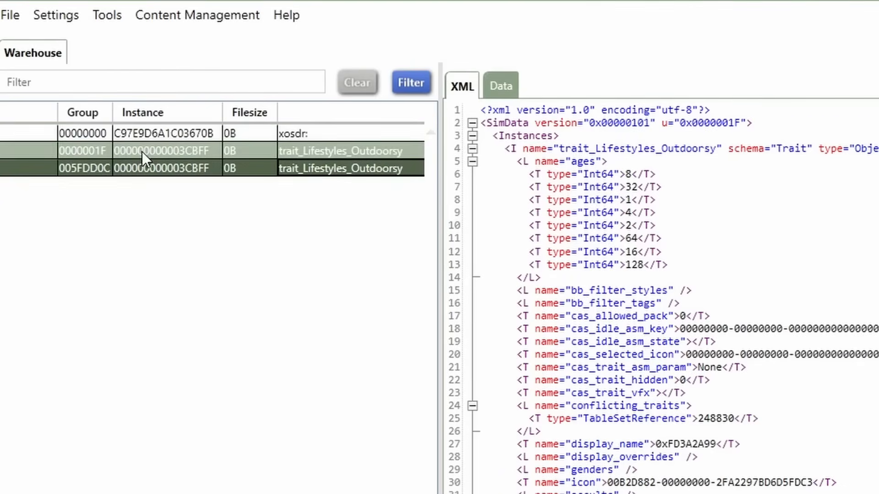
{"action": "left_click", "coordinate": [142, 152]}
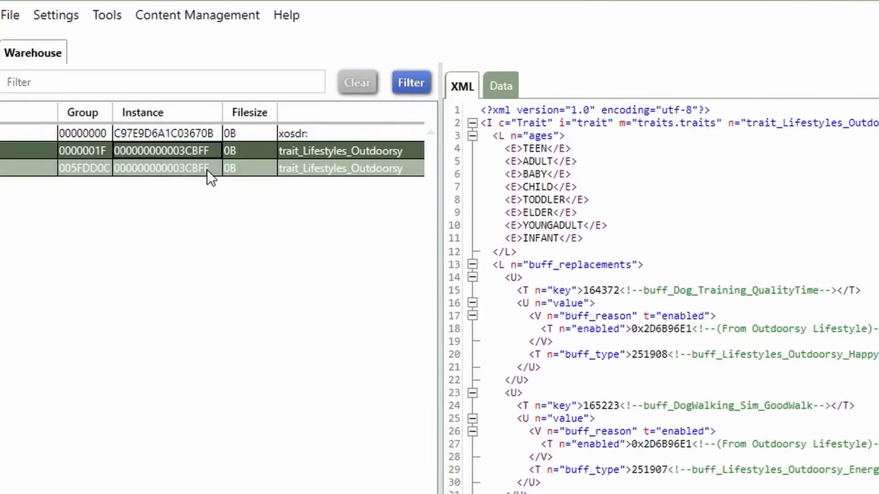
{"action": "left_click", "coordinate": [194, 167]}
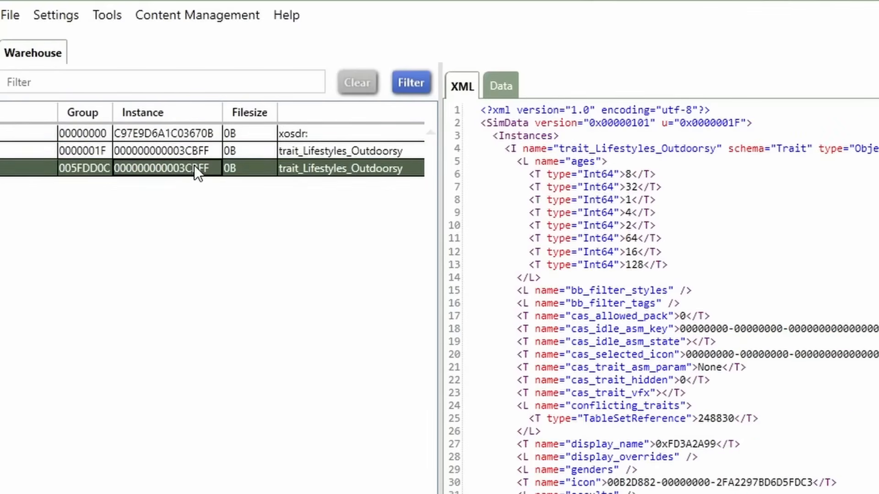
{"action": "left_click", "coordinate": [193, 152]}
{"action": "left_click", "coordinate": [190, 169]}
{"action": "left_click", "coordinate": [192, 155]}
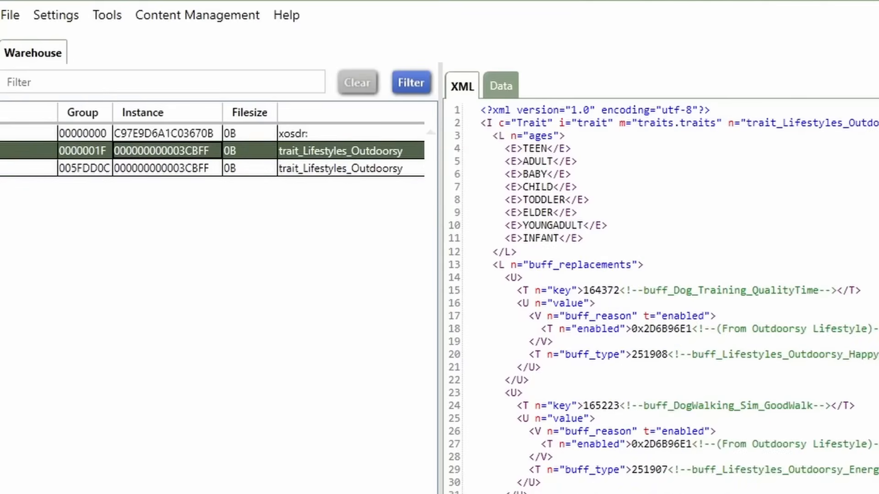
{"action": "left_click", "coordinate": [203, 167]}
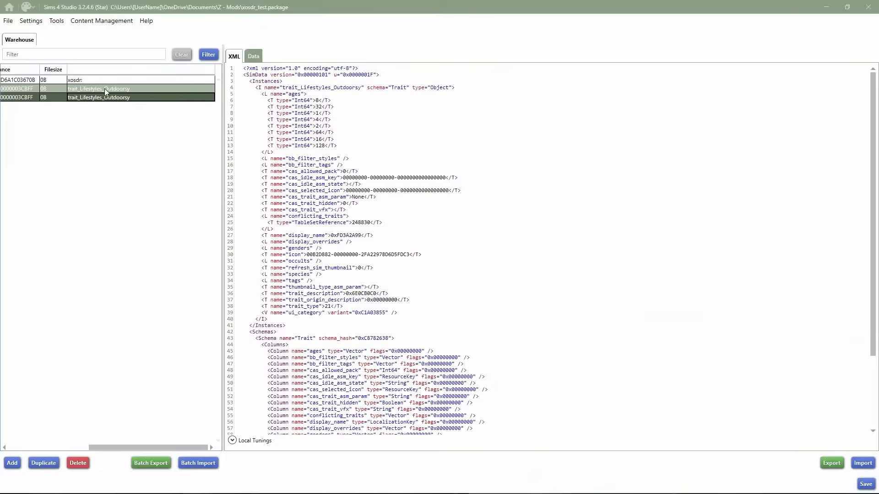
{"action": "left_click", "coordinate": [105, 88]}
{"action": "left_click", "coordinate": [104, 97]}
{"action": "left_click", "coordinate": [105, 88]}
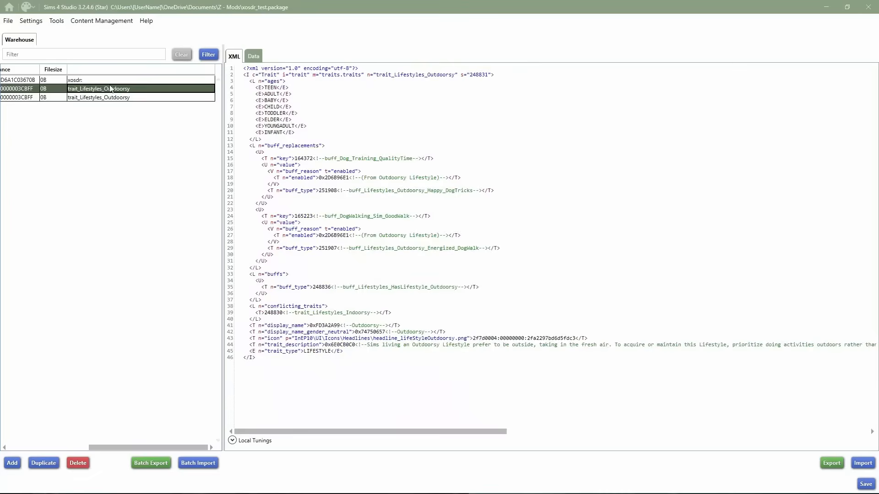
Show the trait tuning's data and change the Hash Generator's text to xosdr:RTW_trait_activities_nectar
{"action": "left_click", "coordinate": [253, 58]}
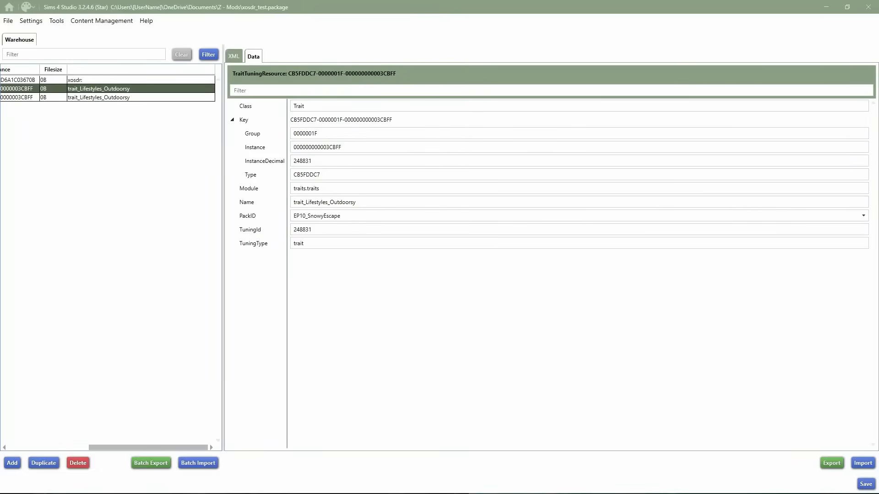
{"action": "key", "text": "alt+Tab"}
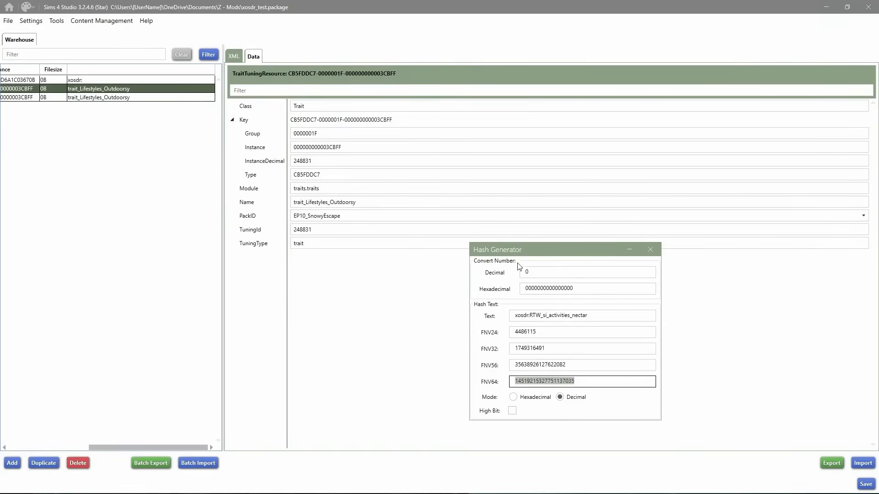
{"action": "left_click_drag", "start_coordinate": [529, 255], "coordinate": [542, 263]}
{"action": "left_click_drag", "start_coordinate": [556, 324], "coordinate": [559, 324]}
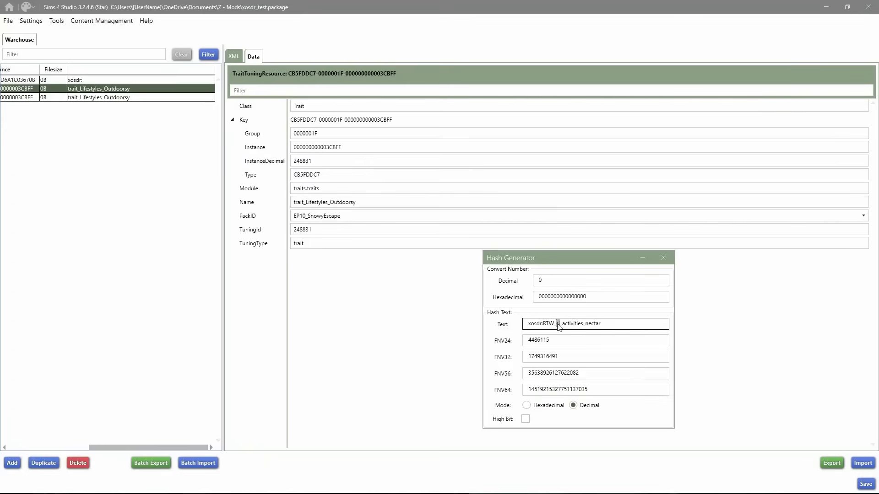
{"action": "type", "text": "trait"}
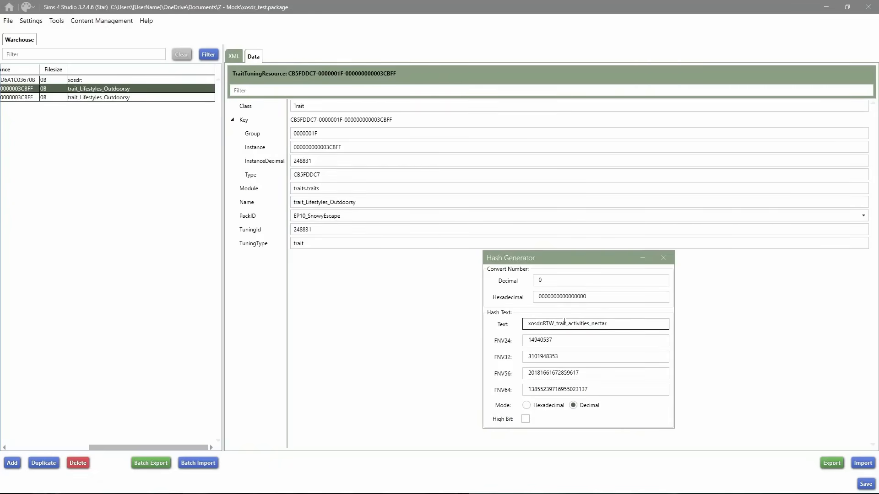
Switch the hash output to Hexadecimal and paste the FNV64 value C047B31D46FCE721 as the trait tuning's Instance
{"action": "left_click", "coordinate": [562, 406]}
{"action": "key", "text": "shift+Tab"}
{"action": "key", "text": "ctrl+c"}
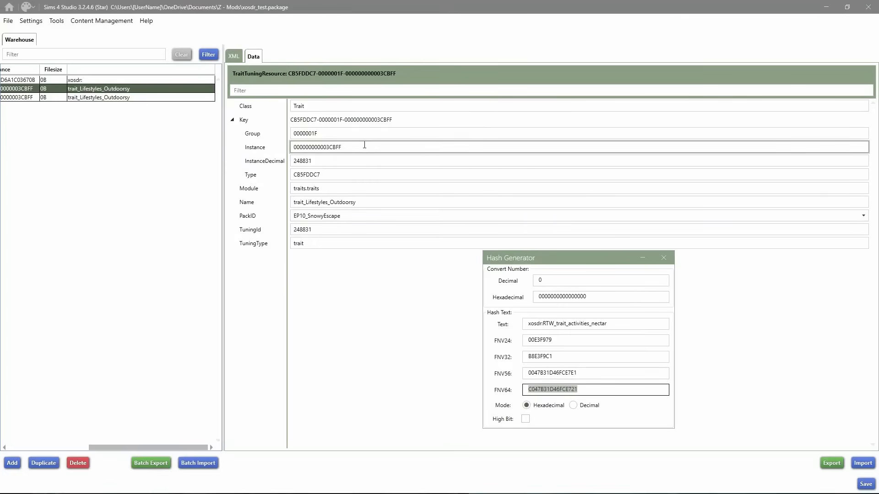
{"action": "left_click", "coordinate": [257, 146]}
{"action": "key", "text": "ctrl+v"}
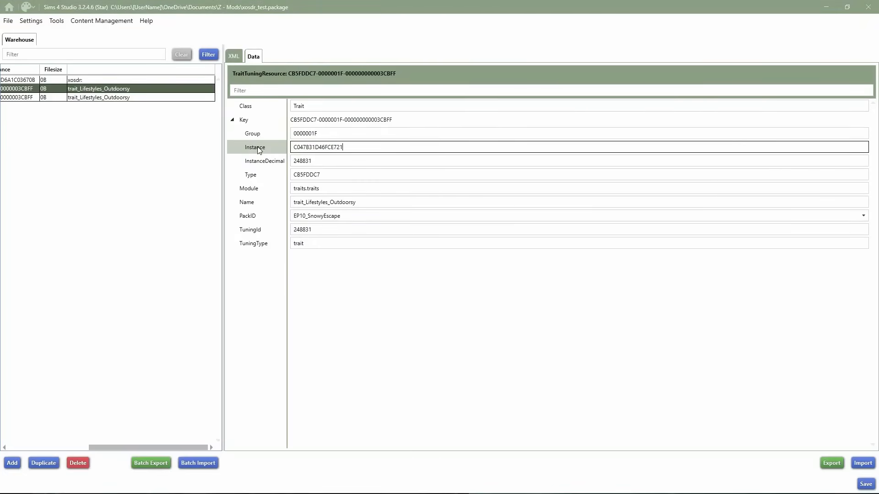
Replace the Instance of the trait's Sim Data resource with the same copied hash, C047B31D46FCE721
{"action": "left_click", "coordinate": [117, 98]}
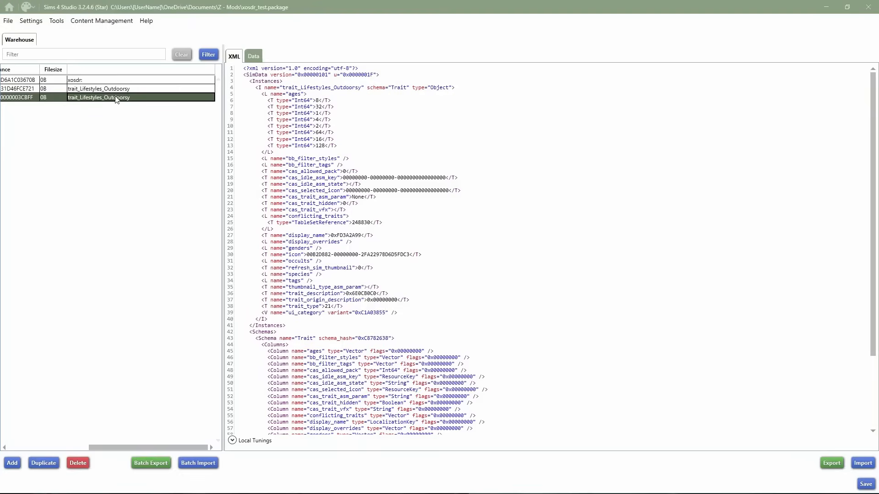
{"action": "left_click", "coordinate": [20, 89]}
{"action": "left_click", "coordinate": [22, 97]}
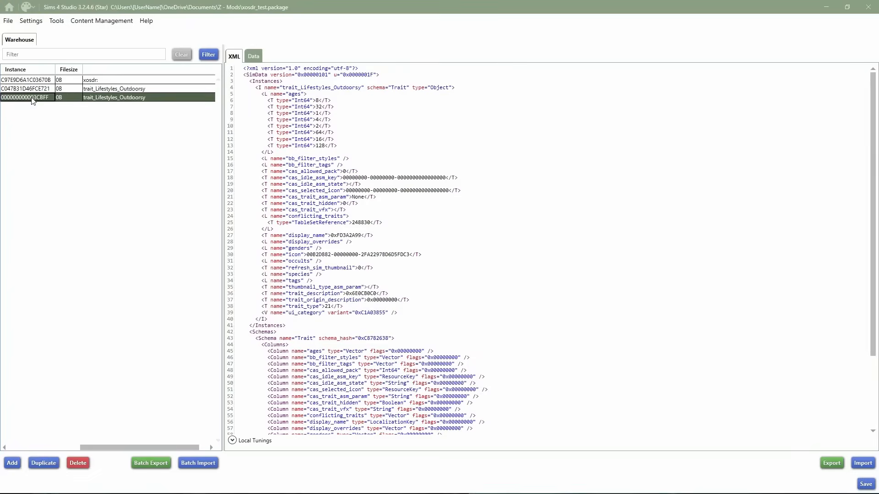
{"action": "left_click", "coordinate": [253, 56]}
{"action": "left_click_drag", "start_coordinate": [341, 146], "coordinate": [329, 147]}
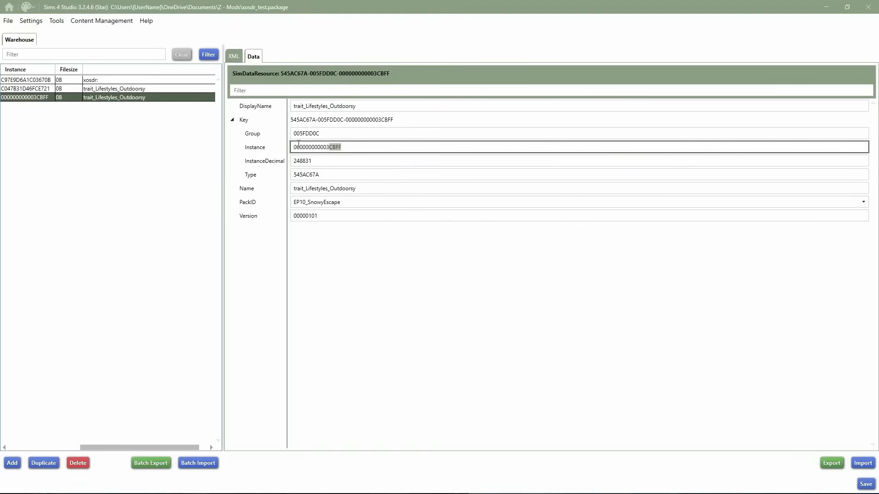
{"action": "key", "text": "ctrl+a"}
{"action": "key", "text": "ctrl+v"}
{"action": "left_click", "coordinate": [152, 90]}
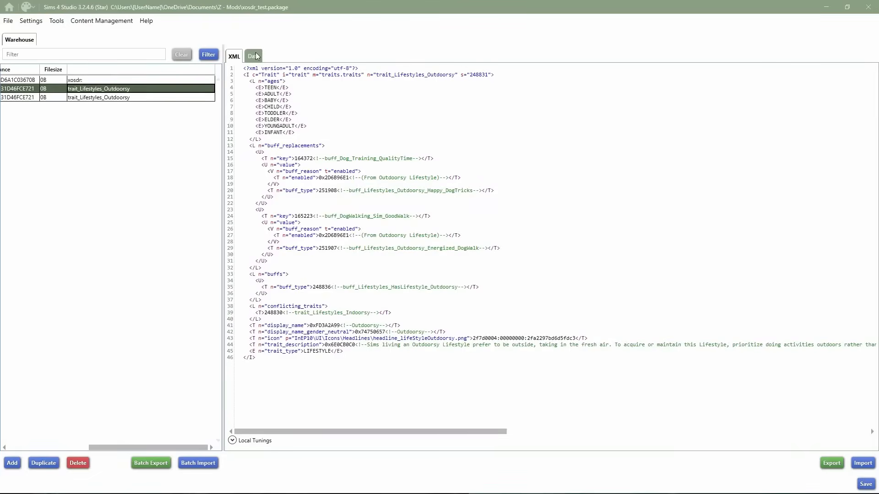
{"action": "left_click", "coordinate": [254, 56]}
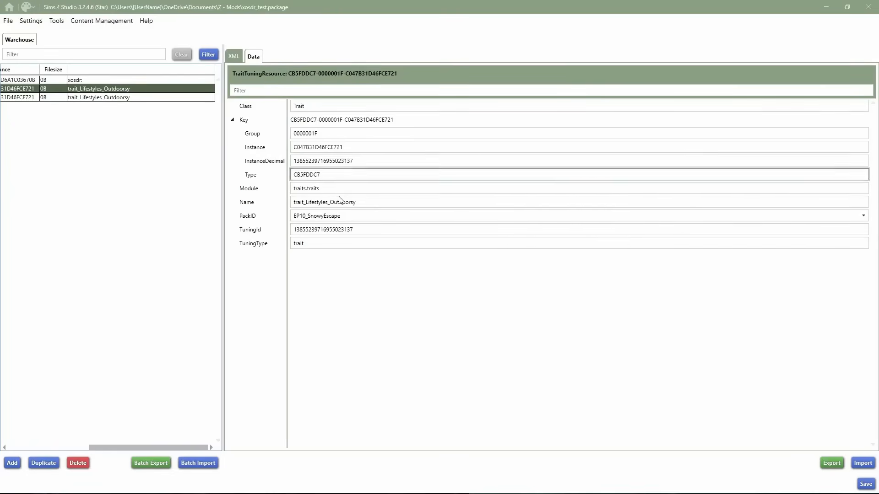
{"action": "left_click", "coordinate": [118, 98]}
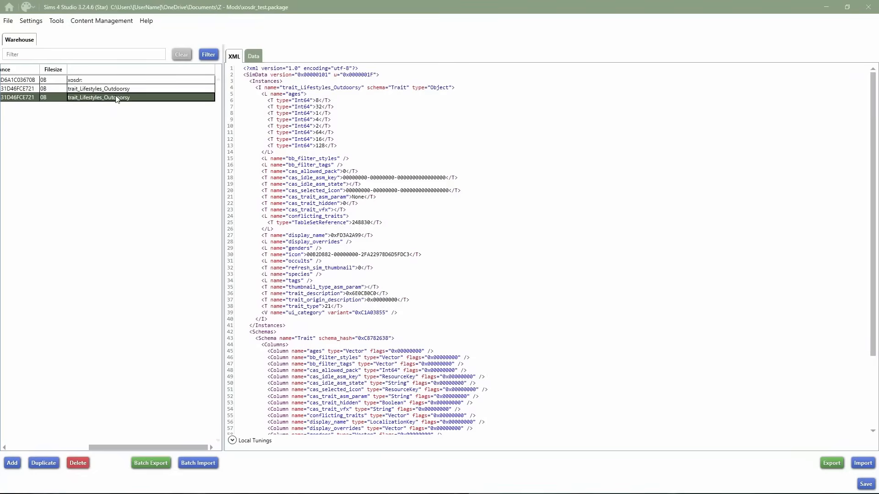
{"action": "left_click", "coordinate": [116, 90]}
{"action": "left_click", "coordinate": [253, 57]}
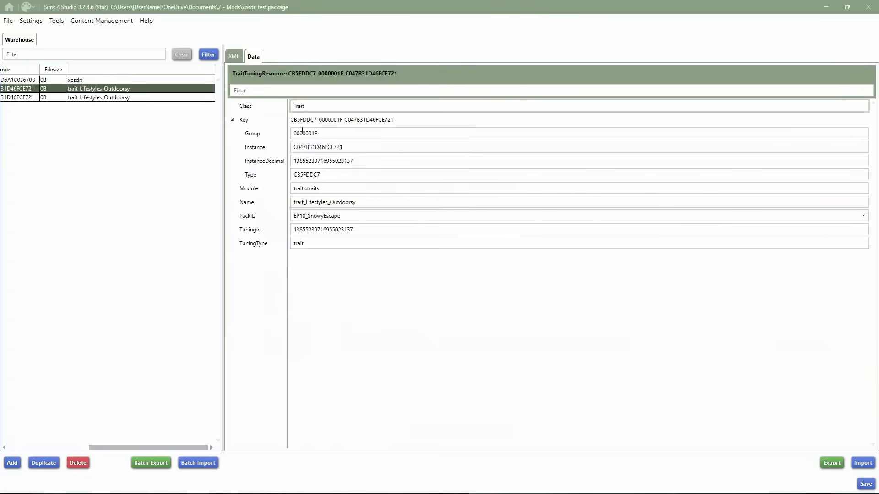
{"action": "double_click", "coordinate": [361, 228]}
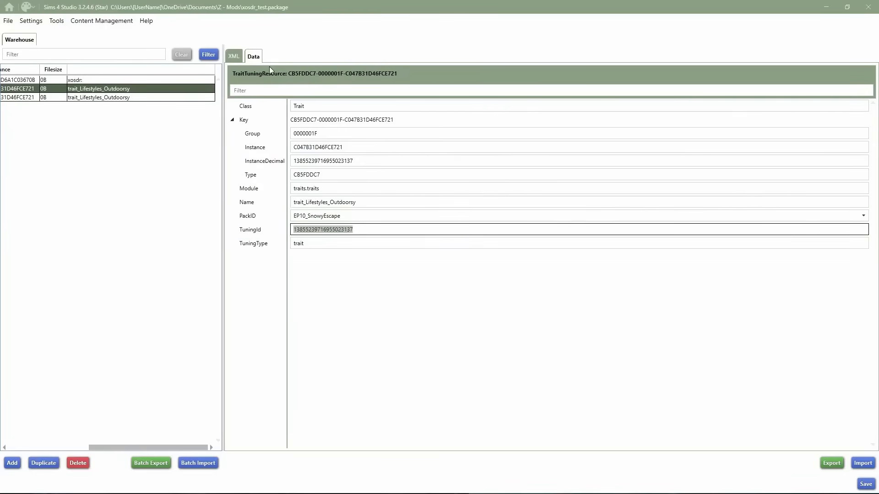
{"action": "left_click", "coordinate": [234, 57]}
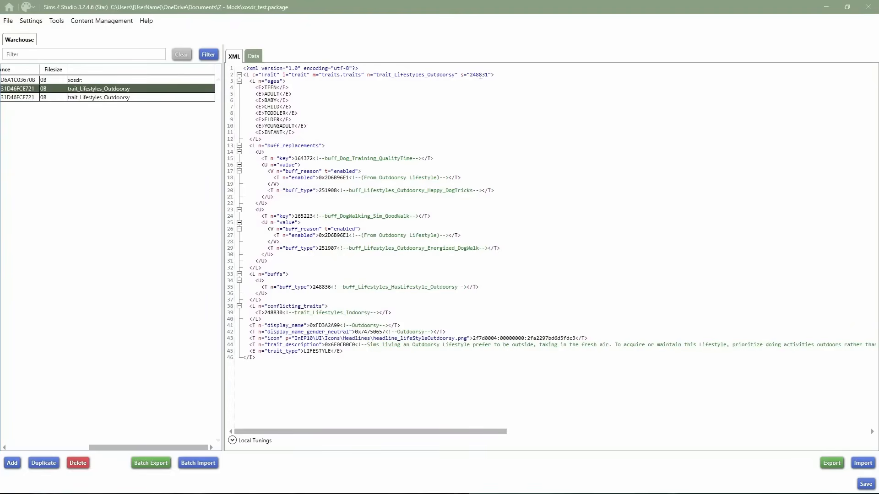
{"action": "double_click", "coordinate": [481, 76]}
{"action": "key", "text": "ctrl+v"}
{"action": "left_click", "coordinate": [122, 98]}
{"action": "left_click", "coordinate": [121, 90]}
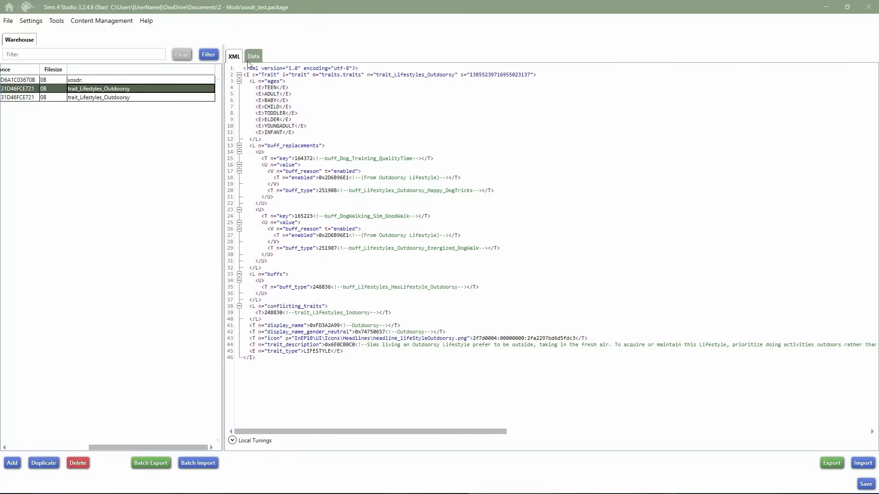
Check the interaction's Name in its data, and rename the trait tuning xosdr:trait_lifestyle_outdoorsy
{"action": "left_click", "coordinate": [137, 80]}
{"action": "left_click", "coordinate": [251, 57]}
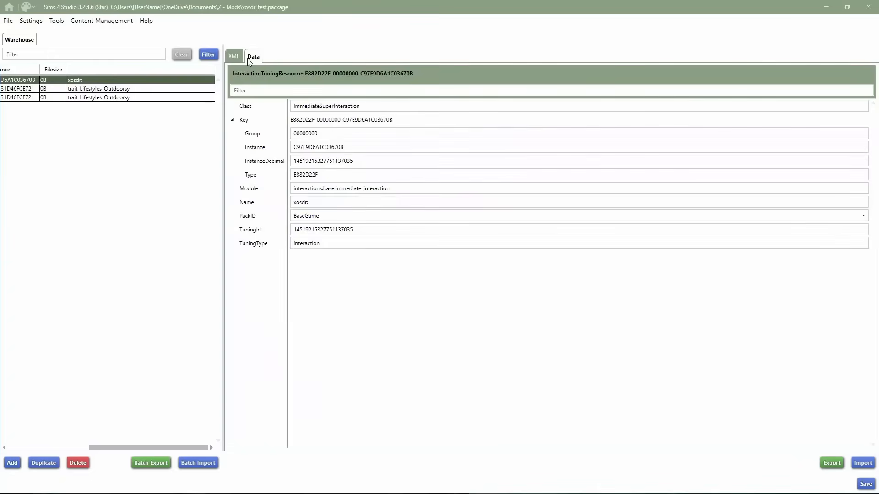
{"action": "left_click", "coordinate": [328, 201]}
{"action": "left_click", "coordinate": [137, 89]}
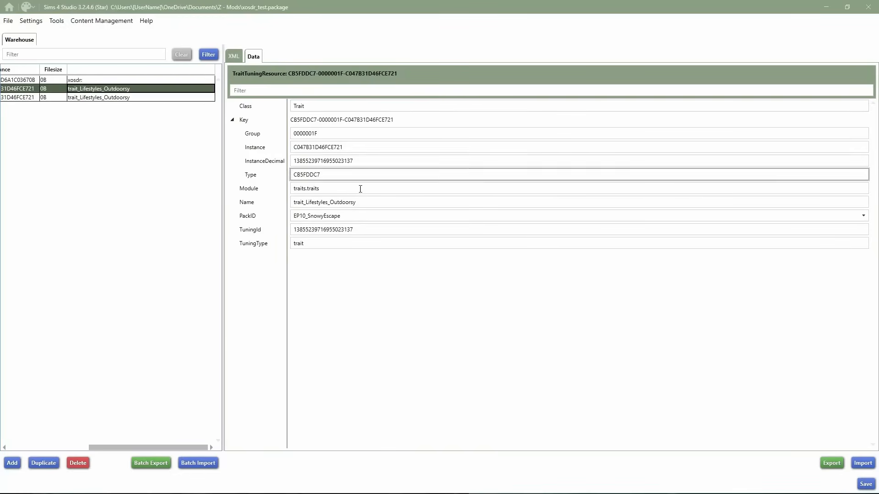
{"action": "double_click", "coordinate": [387, 202]}
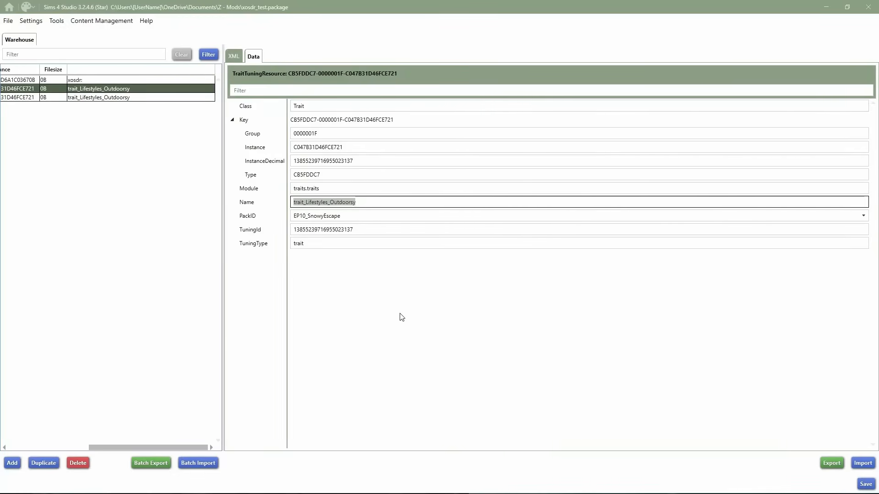
{"action": "type", "text": "xosdr:trait"}
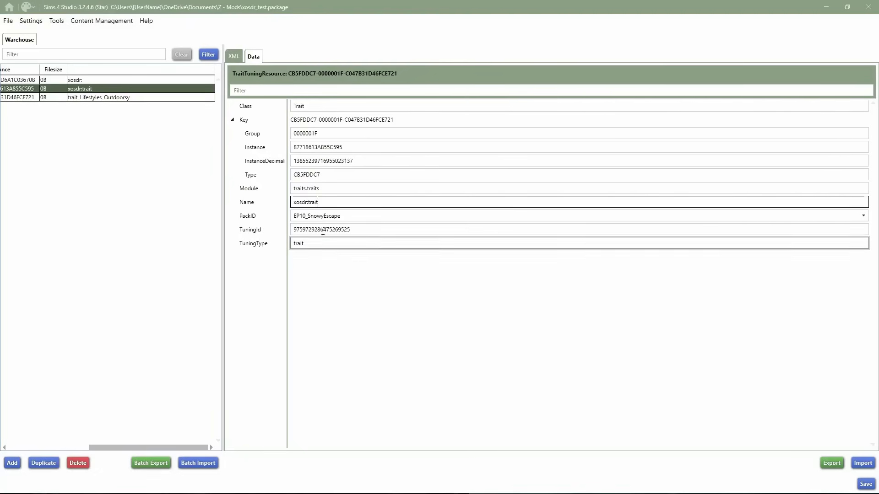
{"action": "type", "text": "_l"}
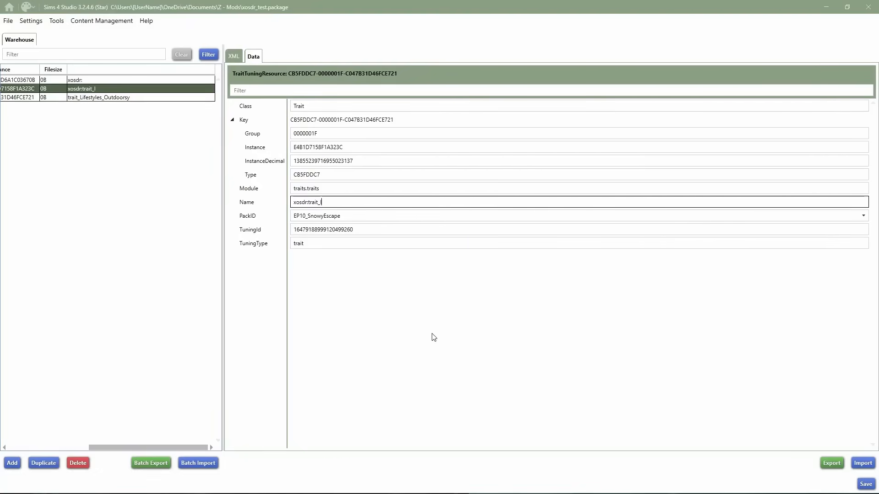
{"action": "type", "text": "ifestyle"}
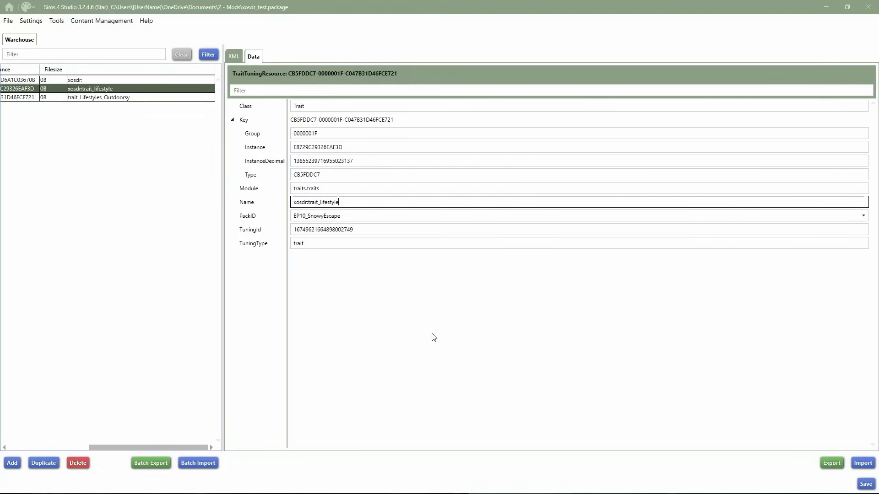
{"action": "type", "text": "_"}
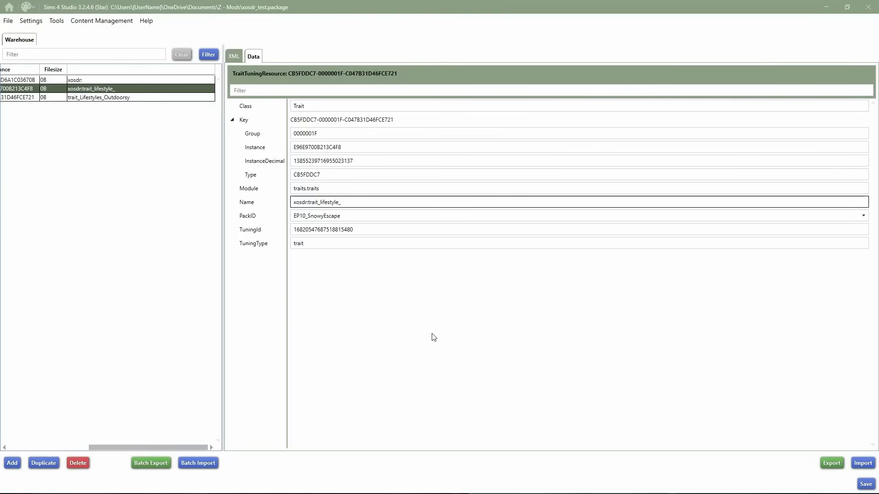
{"action": "type", "text": "outdoorsy"}
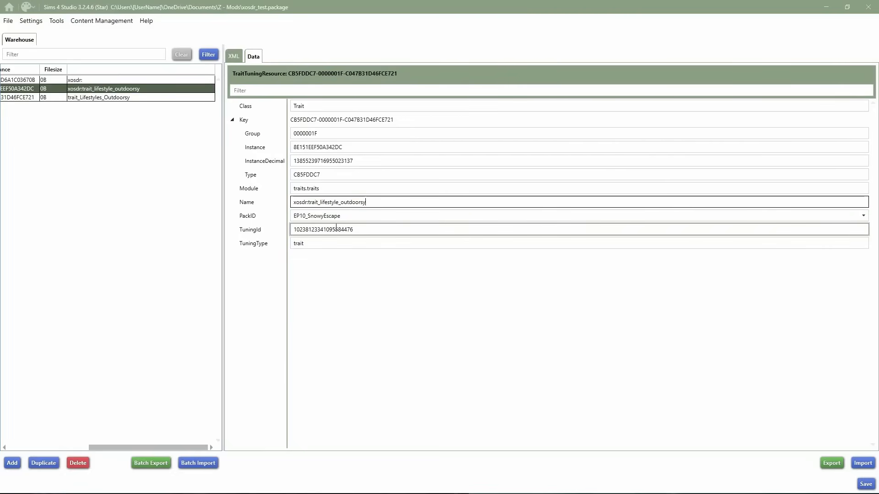
Replace lifestyle with personality in the trait tuning's Name, making it xosdr:trait_personality_outdoorsy
{"action": "left_click", "coordinate": [368, 229]}
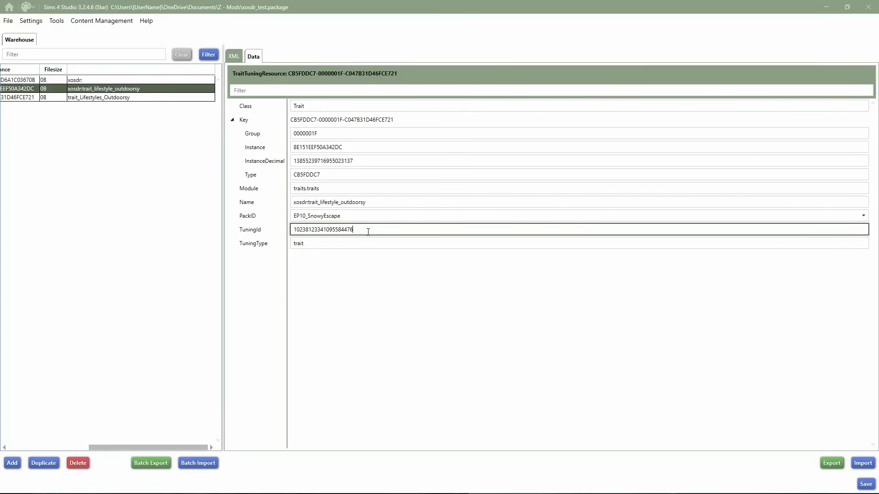
{"action": "double_click", "coordinate": [332, 203]}
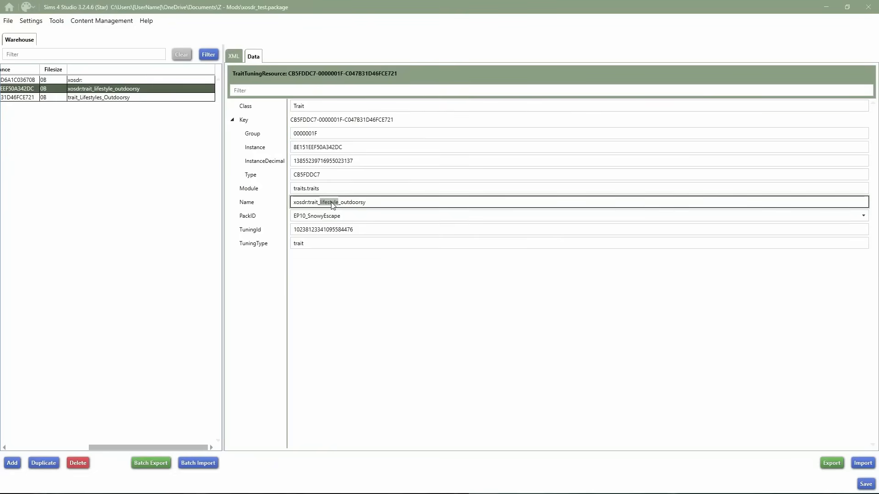
{"action": "type", "text": "personalit"}
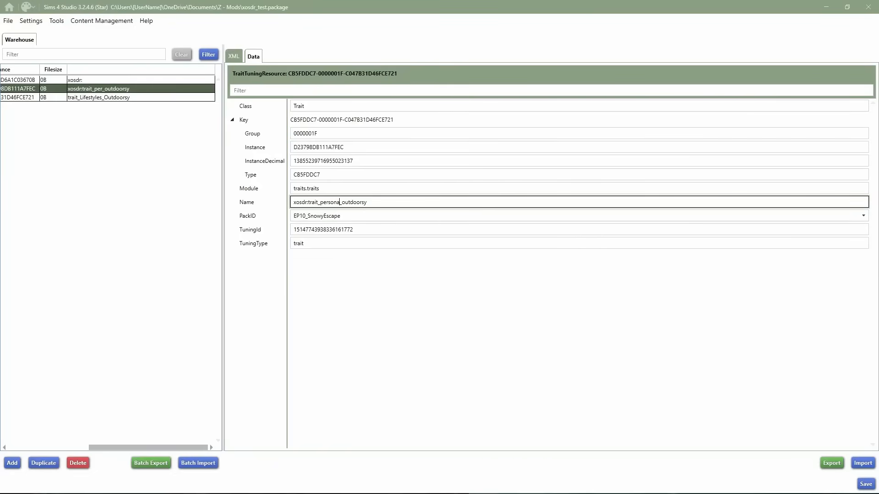
{"action": "type", "text": "y"}
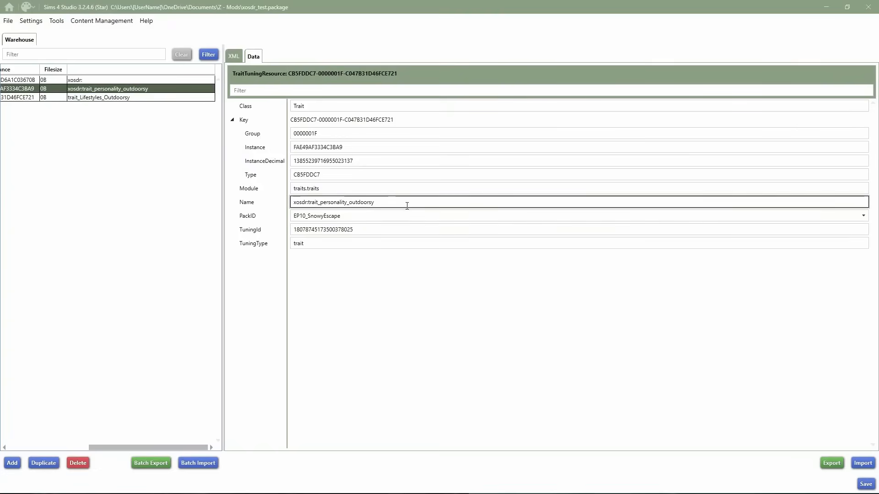
Copy the trait tuning's Name and hash xosdr:trait_personality_outdoorsy in the Hash Generator in place of the previous text
{"action": "left_click_drag", "start_coordinate": [406, 202], "coordinate": [251, 193]}
{"action": "key", "text": "ctrl+c"}
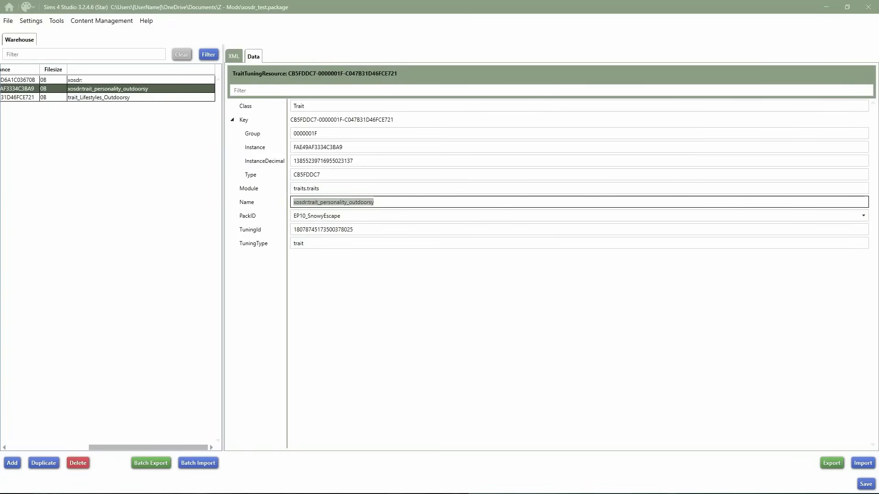
{"action": "key", "text": "alt+Tab"}
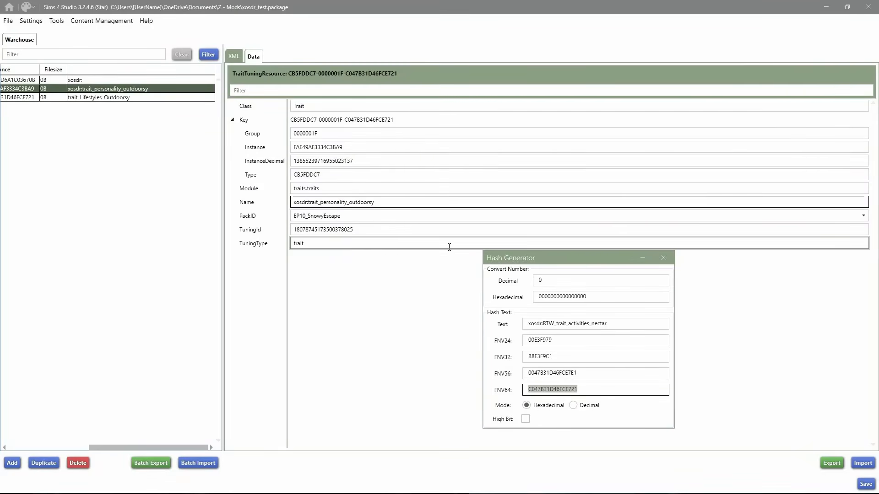
{"action": "left_click_drag", "start_coordinate": [615, 320], "coordinate": [442, 323]}
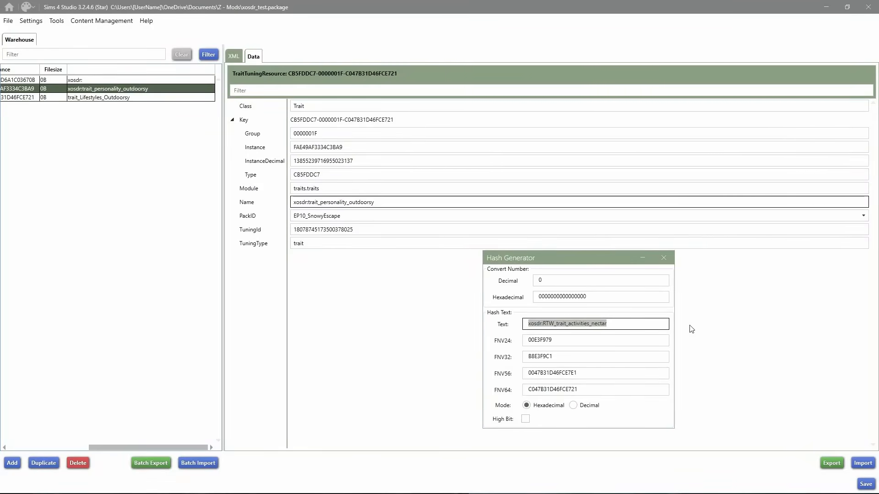
{"action": "key", "text": "ctrl+v"}
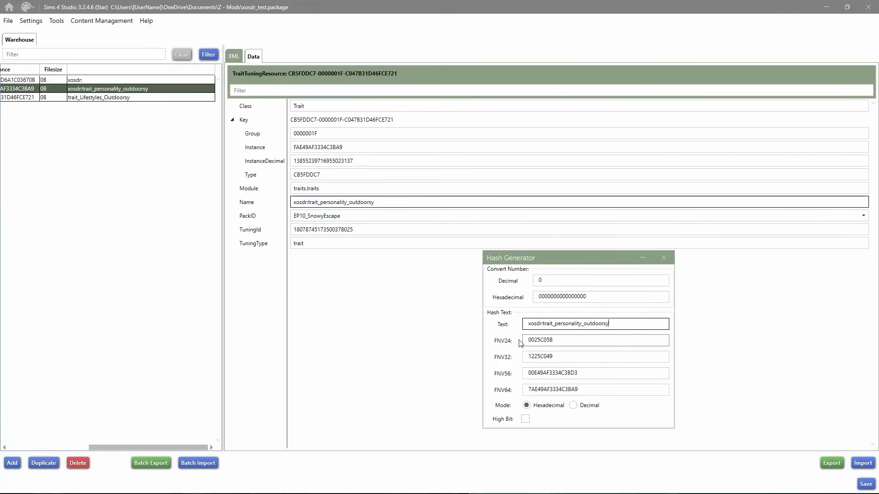
Copy the generated FNV32 value 1225C049 and paste it as the trait tuning's Instance
{"action": "left_click_drag", "start_coordinate": [560, 358], "coordinate": [517, 357]}
{"action": "key", "text": "ctrl+c"}
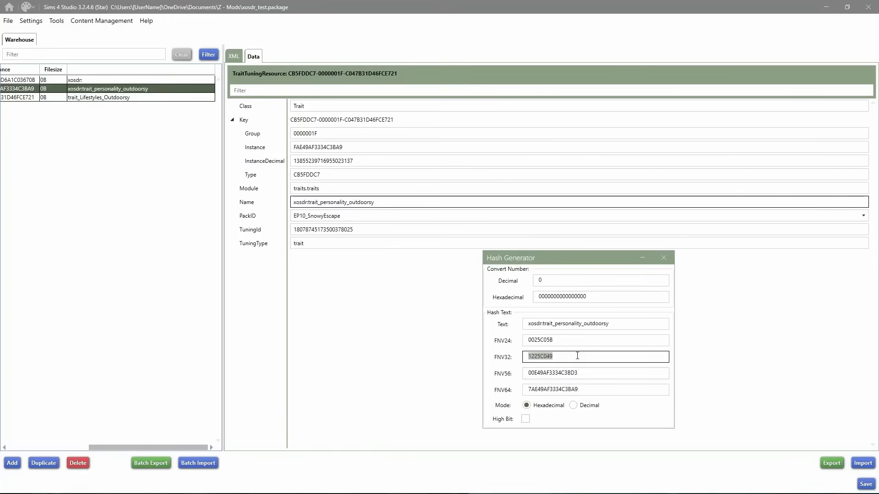
{"action": "double_click", "coordinate": [322, 147]}
{"action": "key", "text": "ctrl+v"}
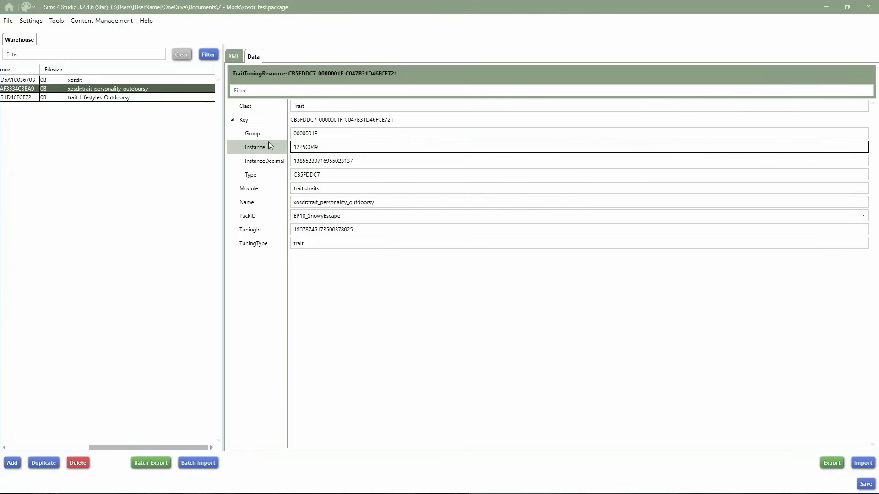
Copy the trait tuning's Name and paste xosdr:trait_personality_outdoorsy as the instance name in the Sim Data XML
{"action": "left_click", "coordinate": [283, 204]}
{"action": "key", "text": "ctrl+c"}
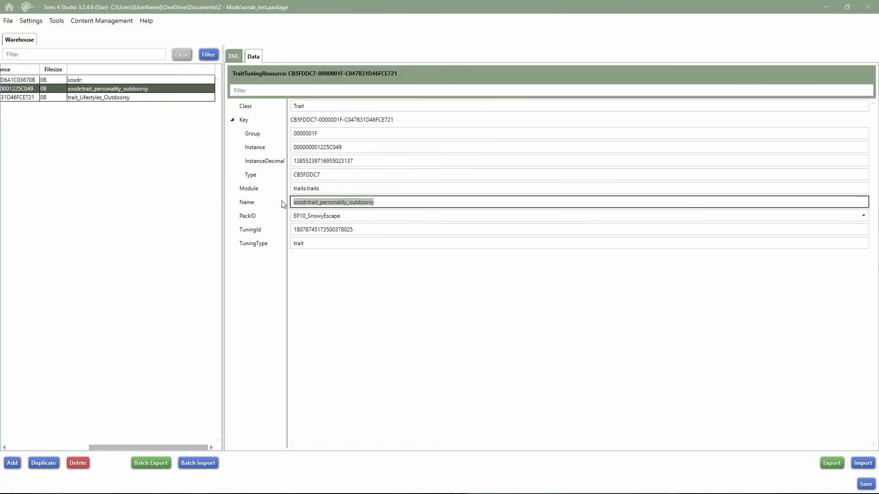
{"action": "left_click", "coordinate": [141, 100]}
{"action": "double_click", "coordinate": [295, 87]}
{"action": "key", "text": "ctrl+v"}
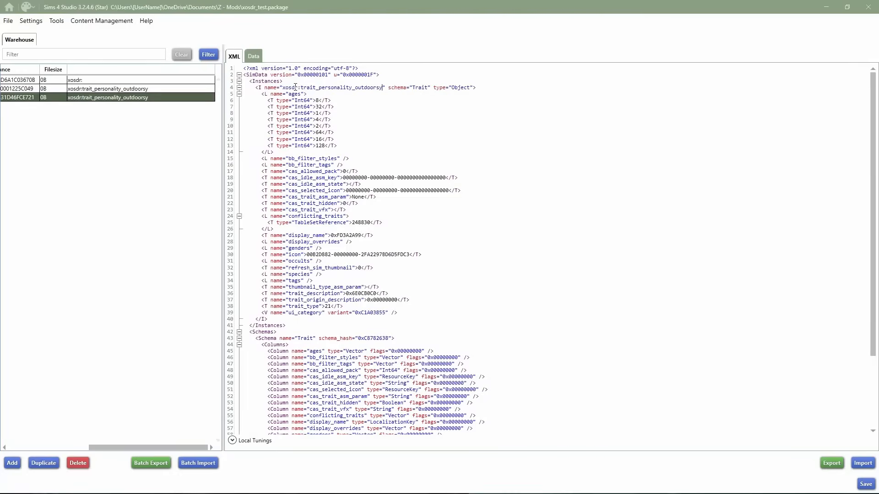
{"action": "left_click", "coordinate": [126, 90]}
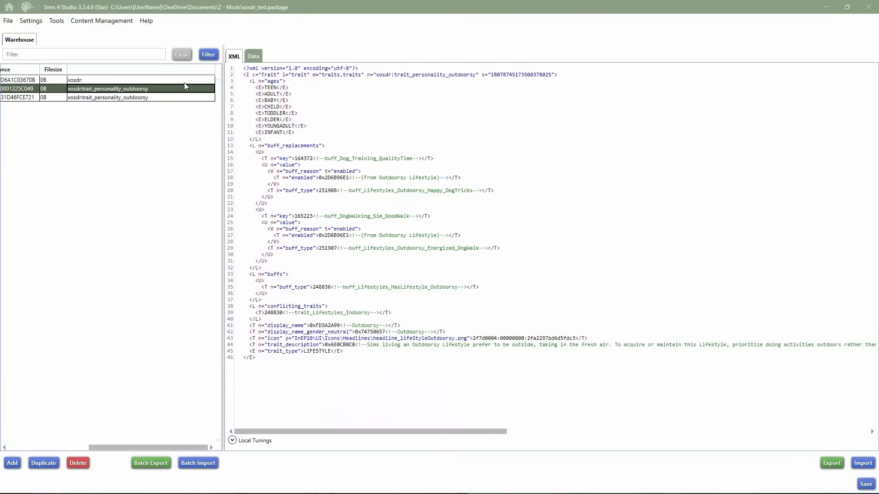
{"action": "left_click", "coordinate": [253, 57]}
{"action": "double_click", "coordinate": [356, 145]}
{"action": "key", "text": "ctrl+c"}
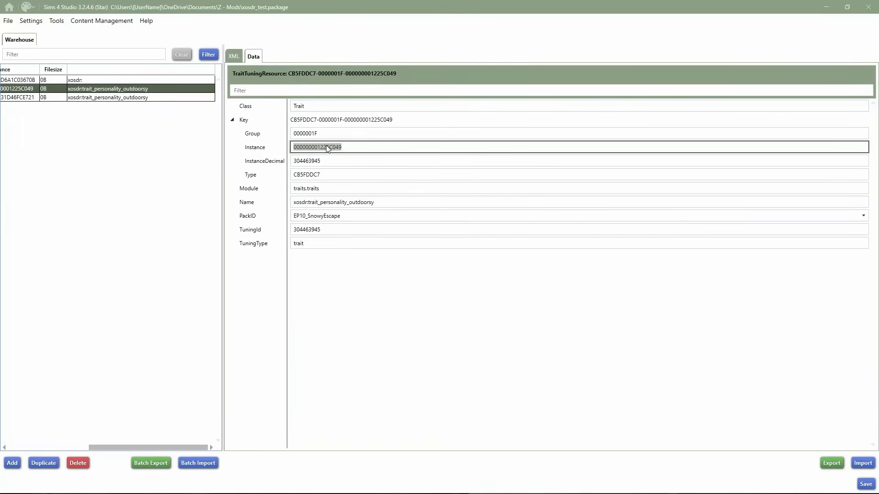
{"action": "left_click", "coordinate": [166, 98]}
{"action": "left_click", "coordinate": [253, 56]}
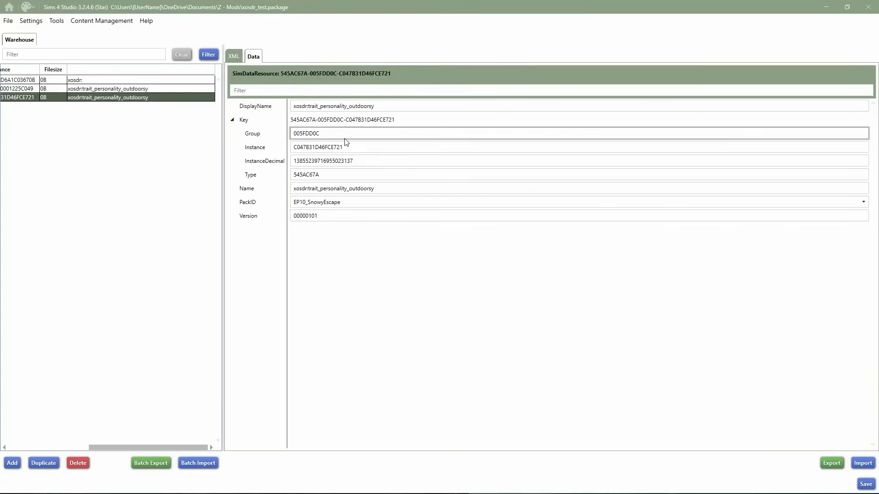
{"action": "double_click", "coordinate": [330, 147]}
{"action": "key", "text": "ctrl+v"}
{"action": "left_click", "coordinate": [374, 298]}
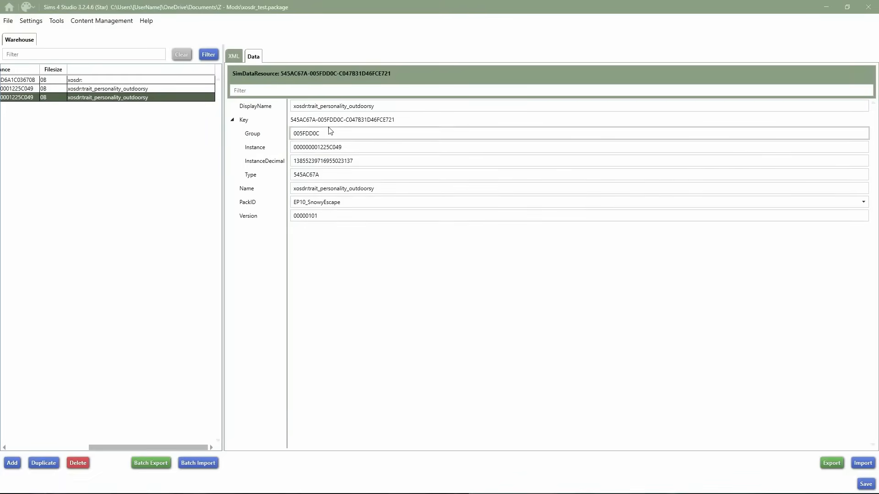
Compare the trait tuning's TuningId in its data with the s value in its XML header
{"action": "left_click", "coordinate": [114, 88]}
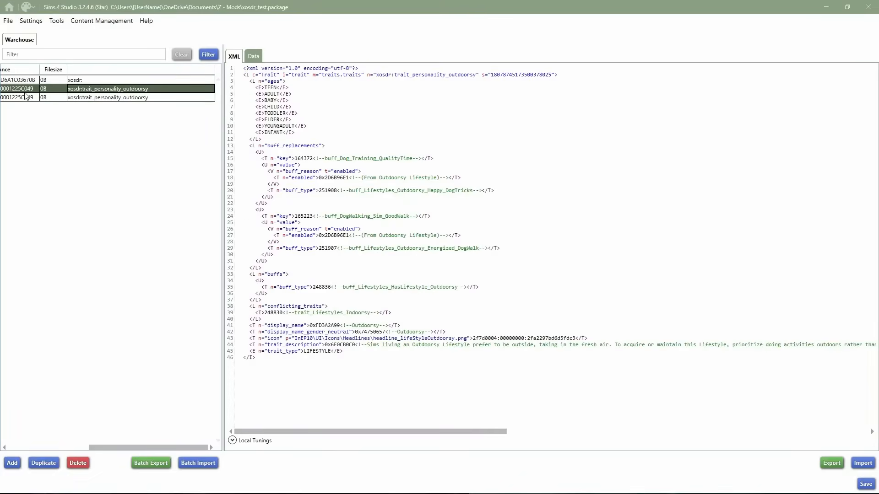
{"action": "left_click", "coordinate": [254, 56]}
{"action": "left_click_drag", "start_coordinate": [323, 230], "coordinate": [293, 230]}
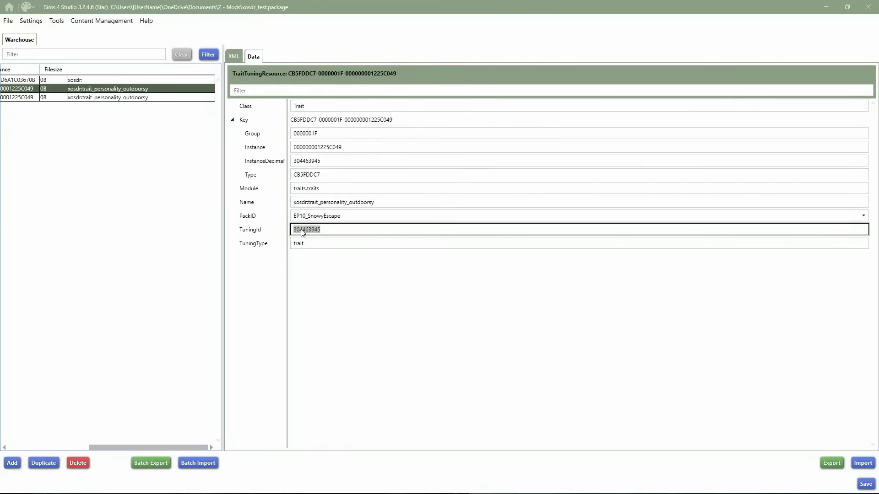
{"action": "left_click", "coordinate": [231, 56]}
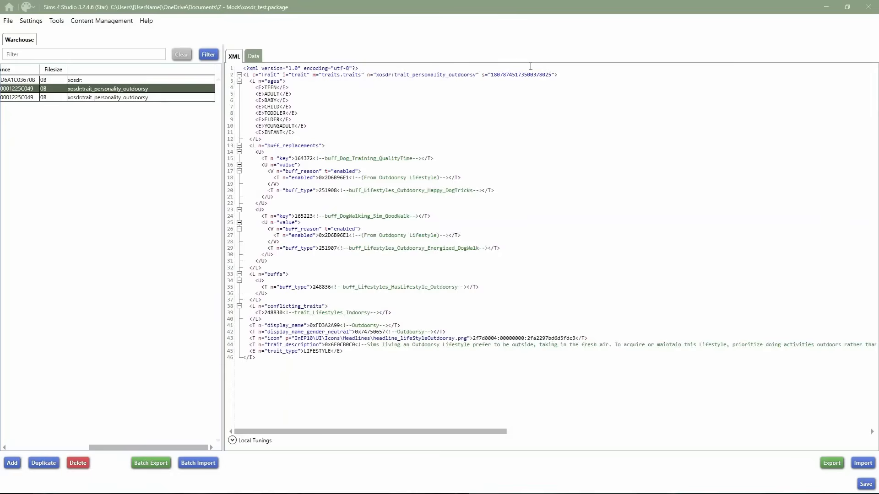
{"action": "left_click", "coordinate": [254, 57]}
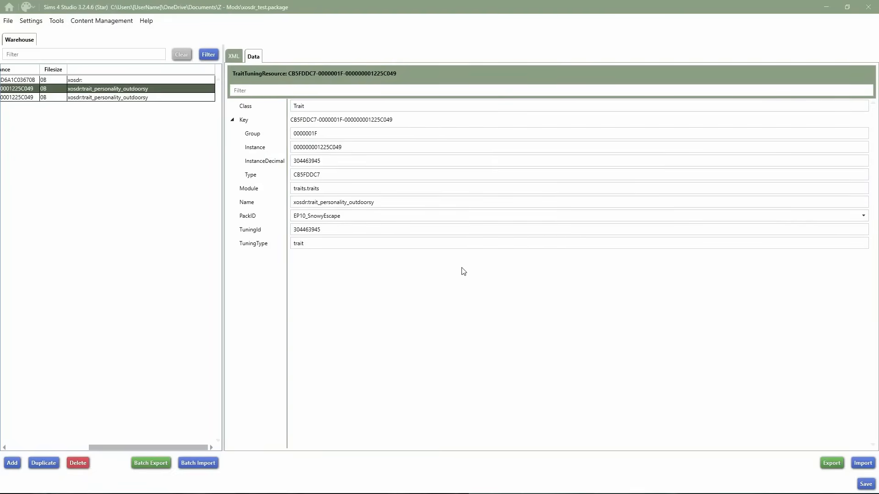
Remove the ending "sy" from the trait tuning's Name, leaving xosdr:trait_personality_outdoor
{"action": "left_click", "coordinate": [386, 203]}
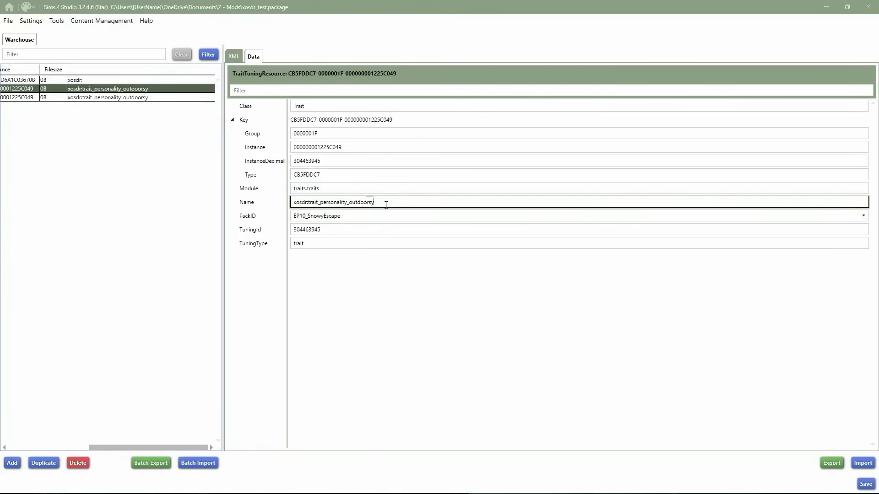
{"action": "key", "text": "BackSpace"}
{"action": "key", "text": "BackSpace"}
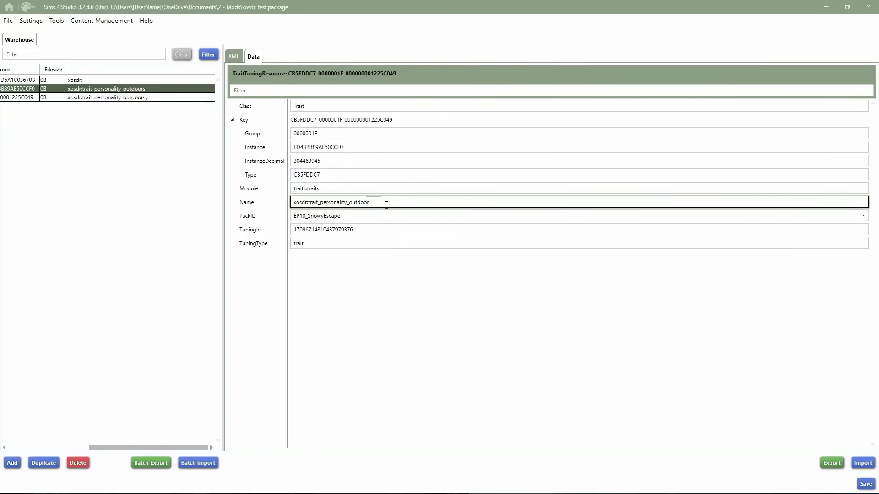